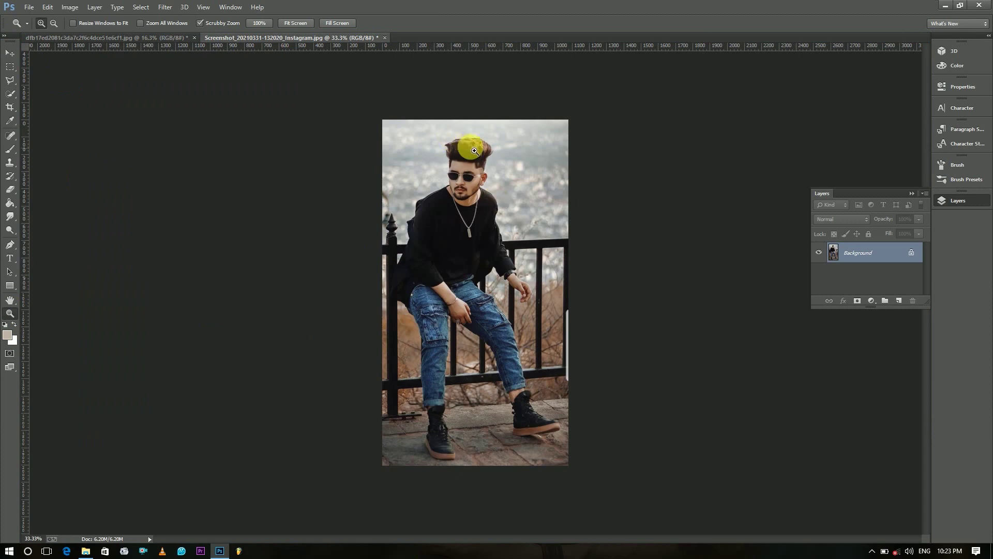
Step: Select the seated man by outlining his body loosely with the Polygonal Lasso
{"action": "left_click", "coordinate": [10, 80]}
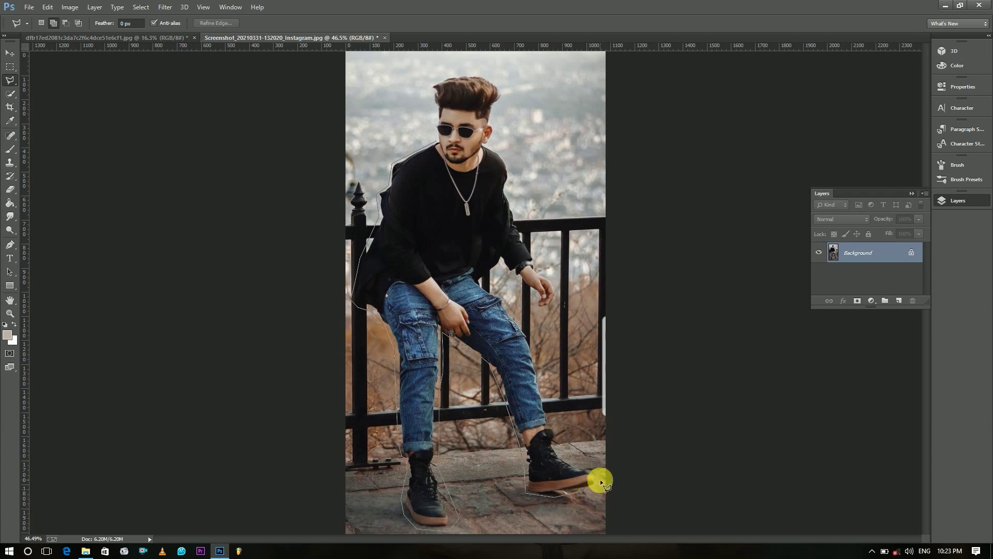
{"action": "left_click", "coordinate": [557, 431]}
{"action": "left_click", "coordinate": [436, 130]}
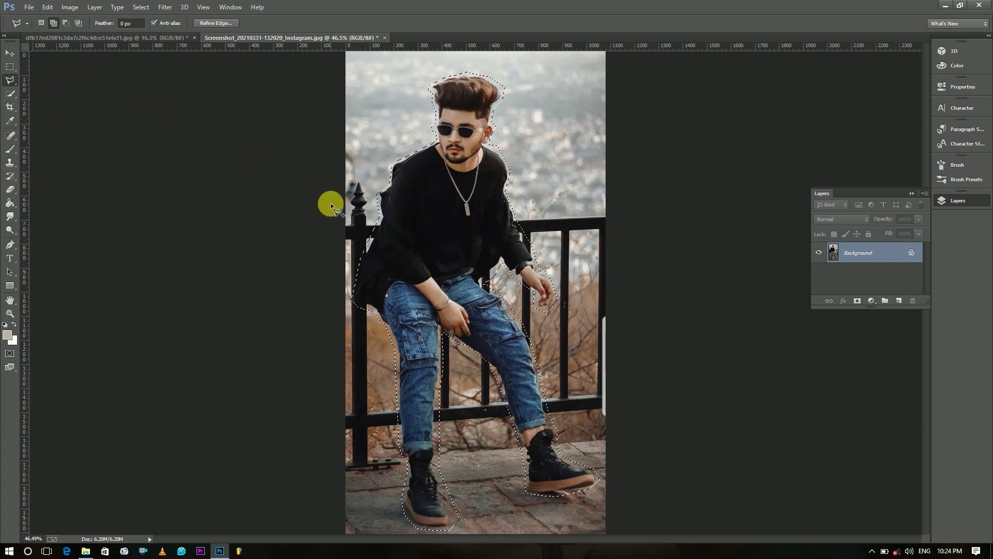
Step: Copy the selected man to a new layer and move that layer into the blue car background document
{"action": "right_click", "coordinate": [399, 199]}
{"action": "left_click", "coordinate": [421, 290]}
{"action": "key", "text": "v"}
{"action": "left_click_drag", "start_coordinate": [453, 215], "coordinate": [479, 299]}
Step: Close the portrait screenshot document without saving its changes
{"action": "left_click", "coordinate": [251, 36]}
{"action": "left_click", "coordinate": [429, 38]}
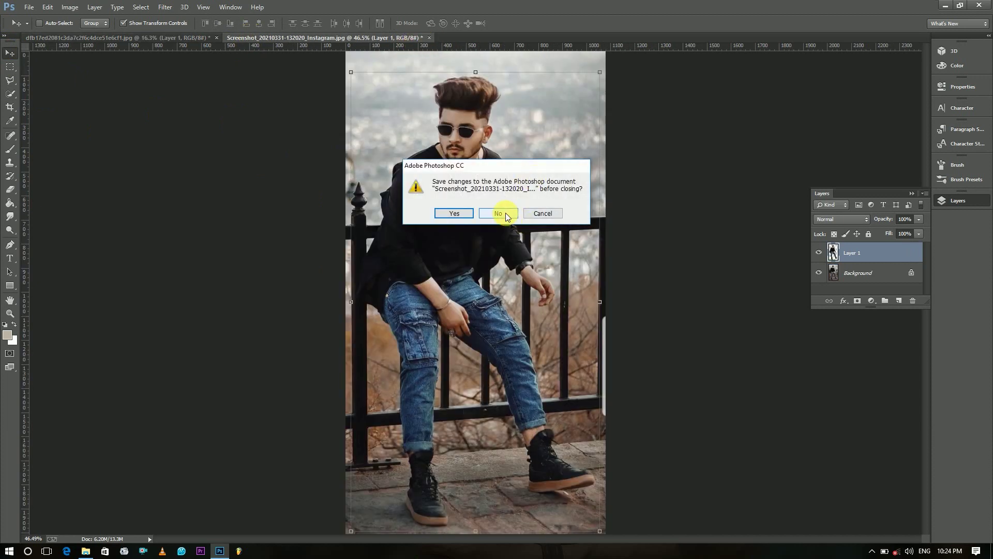
{"action": "left_click", "coordinate": [498, 213]}
Step: Set the foreground color to black (#000000)
{"action": "key", "text": "i"}
{"action": "left_click", "coordinate": [7, 334]}
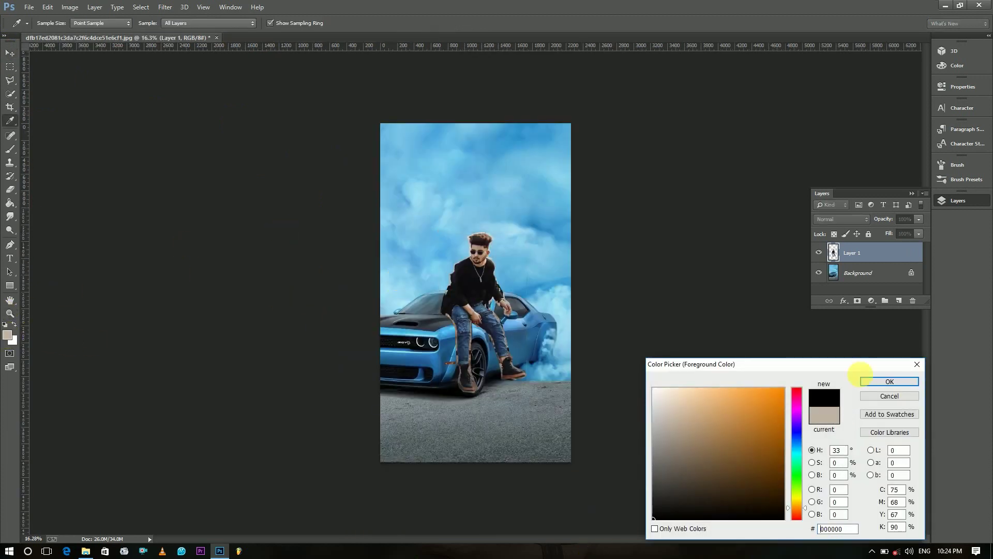
{"action": "key", "text": "Return"}
Step: Reposition and enlarge the man in front of the car, and add a layer mask to Layer 1
{"action": "key", "text": "v"}
{"action": "left_click_drag", "start_coordinate": [481, 313], "coordinate": [439, 198]}
{"action": "key", "text": "ctrl+t"}
{"action": "left_click_drag", "start_coordinate": [499, 324], "coordinate": [558, 438]}
{"action": "left_click", "coordinate": [520, 23]}
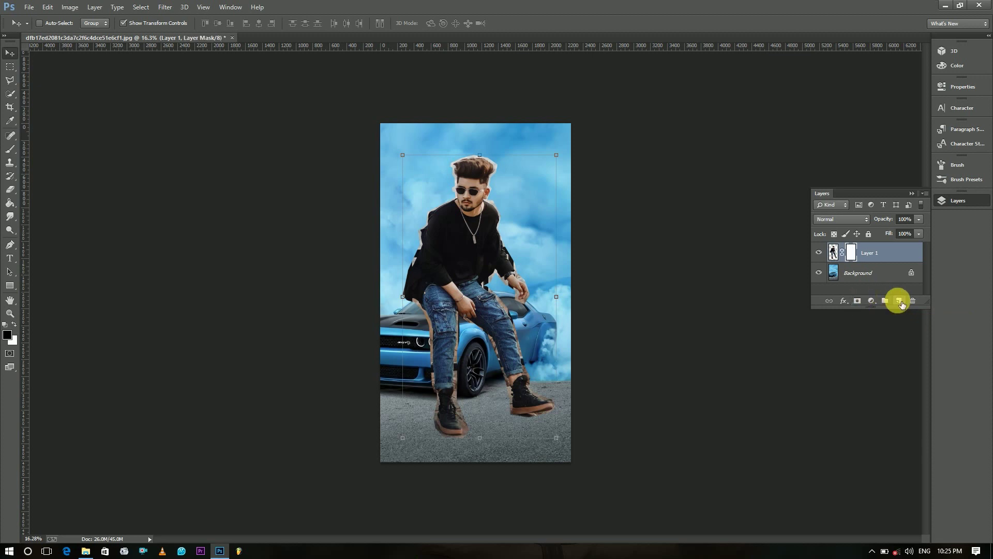
Step: Add a bright green (#06fb00) Solid Color fill layer and place it directly beneath Layer 1
{"action": "left_click", "coordinate": [871, 301]}
{"action": "left_click", "coordinate": [883, 311]}
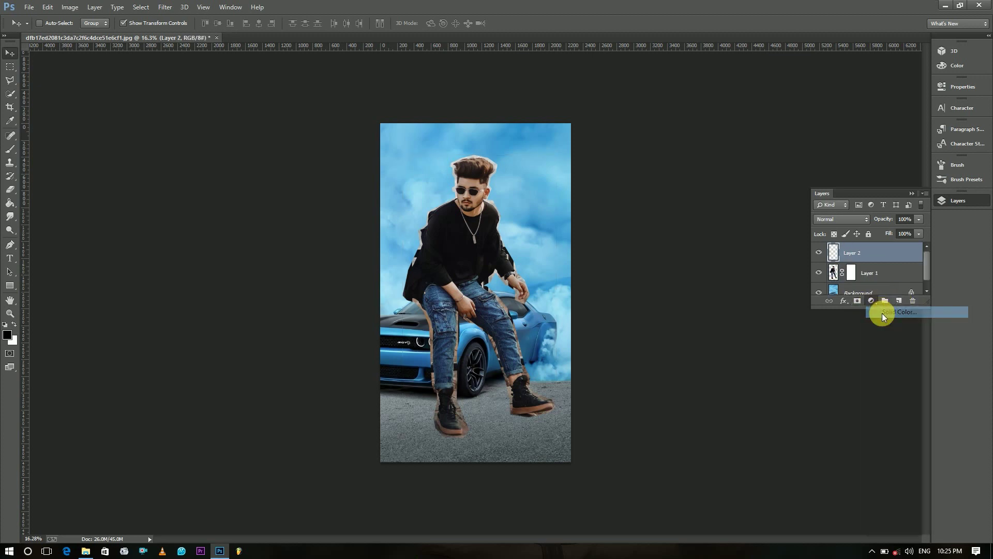
{"action": "left_click", "coordinate": [763, 413]}
{"action": "left_click", "coordinate": [799, 437]}
{"action": "left_click_drag", "start_coordinate": [803, 439], "coordinate": [801, 476]}
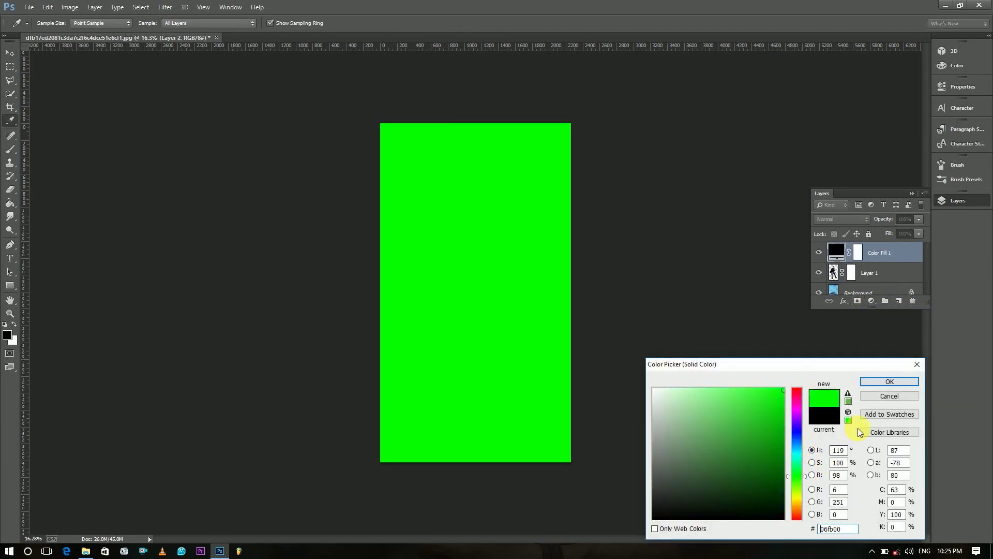
{"action": "left_click", "coordinate": [889, 382]}
{"action": "left_click_drag", "start_coordinate": [898, 253], "coordinate": [900, 278]}
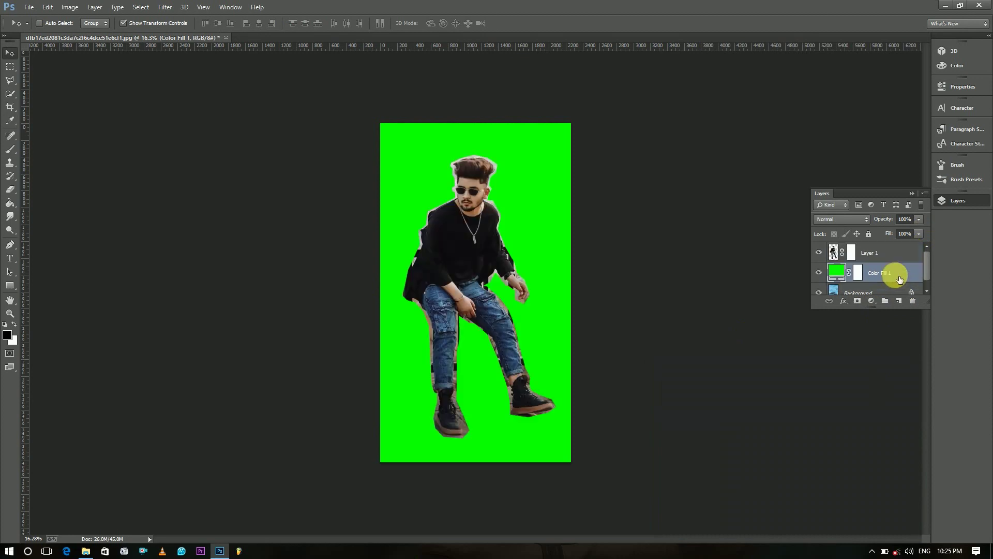
Step: Hide the pavement around the front boot's sole on Layer 1's mask
{"action": "left_click", "coordinate": [10, 314]}
{"action": "left_click_drag", "start_coordinate": [460, 445], "coordinate": [553, 430]}
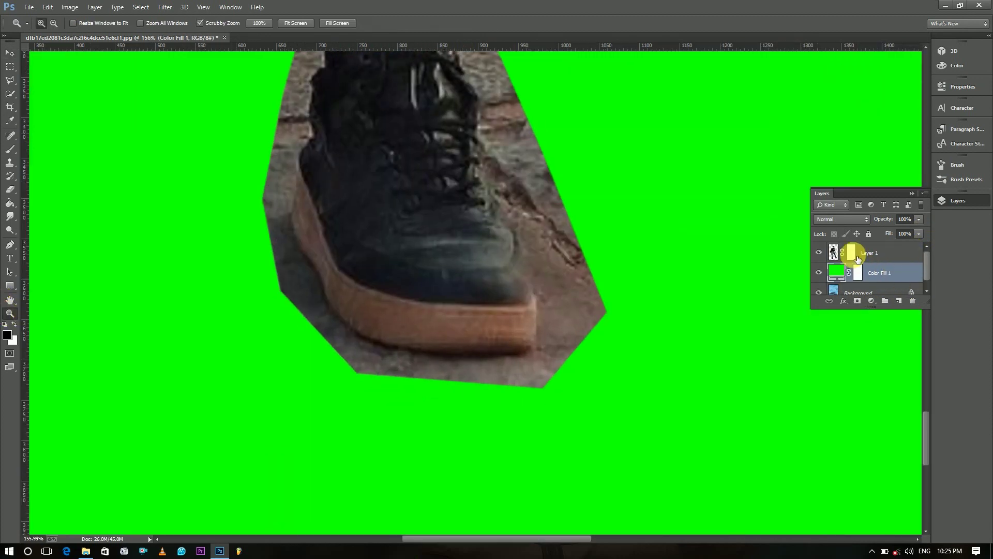
{"action": "left_click", "coordinate": [854, 255]}
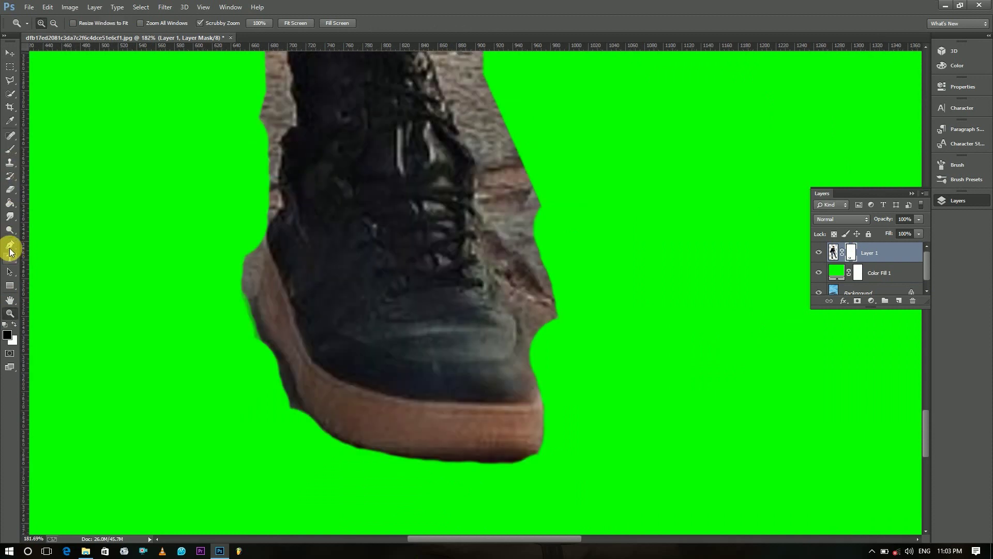
Step: Trace a Pen path along the edges of both boots and up to the jeans cuffs
{"action": "left_click", "coordinate": [10, 244]}
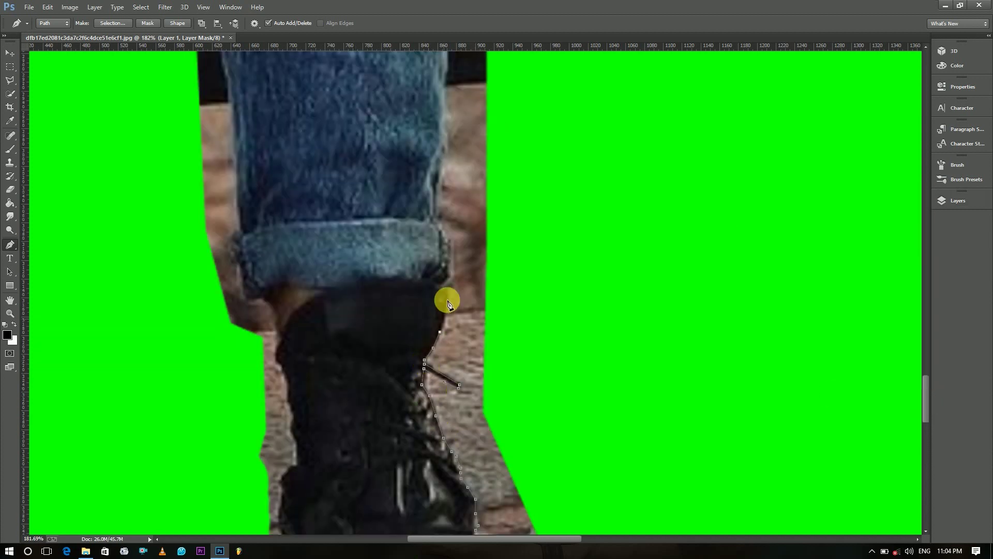
{"action": "scroll", "coordinate": [670, 426], "scroll_direction": "up", "scroll_amount": 10}
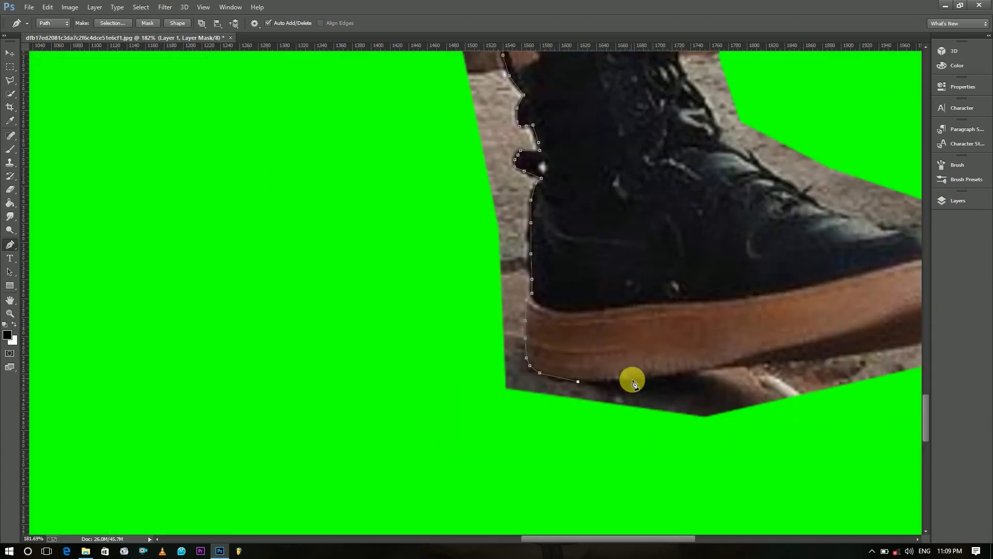
{"action": "left_click_drag", "start_coordinate": [591, 539], "coordinate": [642, 539]}
{"action": "left_click", "coordinate": [707, 319]}
{"action": "left_click", "coordinate": [576, 210]}
{"action": "left_click", "coordinate": [459, 138]}
{"action": "scroll", "coordinate": [459, 138], "scroll_direction": "up", "scroll_amount": 10}
{"action": "left_click", "coordinate": [403, 321]}
{"action": "left_click", "coordinate": [367, 191]}
{"action": "left_click", "coordinate": [354, 121]}
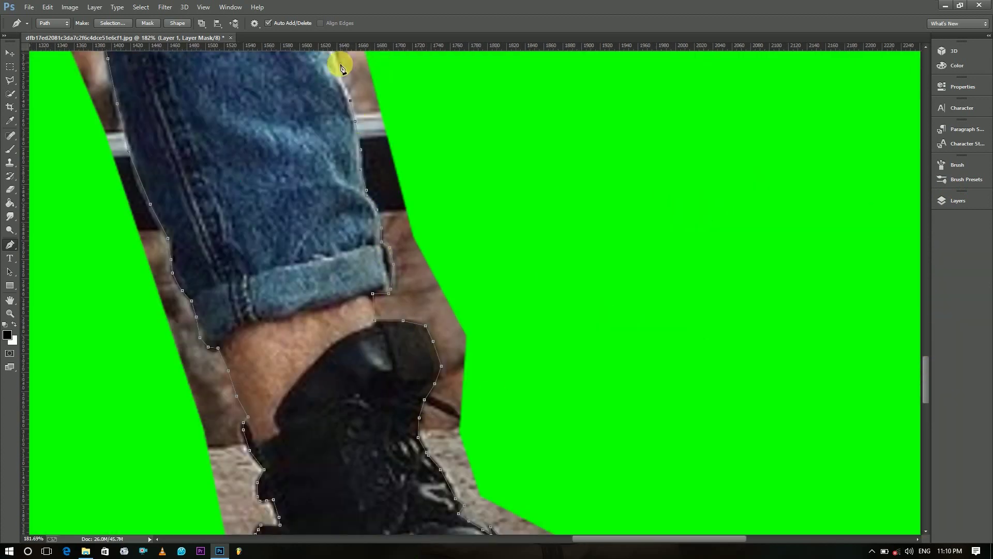
Step: Continue the Pen path up the outer leg and around the hanging hand and sleeve
{"action": "scroll", "coordinate": [350, 102], "scroll_direction": "up", "scroll_amount": 8}
{"action": "left_click", "coordinate": [325, 406]}
{"action": "left_click", "coordinate": [280, 203]}
{"action": "left_click", "coordinate": [258, 103]}
{"action": "left_click", "coordinate": [250, 60]}
{"action": "scroll", "coordinate": [251, 60], "scroll_direction": "up", "scroll_amount": 8}
{"action": "scroll", "coordinate": [251, 60], "scroll_direction": "left", "scroll_amount": 8}
{"action": "scroll", "coordinate": [435, 204], "scroll_direction": "up", "scroll_amount": 8}
{"action": "left_click", "coordinate": [393, 398]}
{"action": "left_click", "coordinate": [336, 353]}
{"action": "left_click", "coordinate": [352, 287]}
{"action": "left_click", "coordinate": [423, 227]}
{"action": "left_click", "coordinate": [486, 147]}
{"action": "left_click", "coordinate": [538, 226]}
{"action": "left_click", "coordinate": [585, 256]}
{"action": "left_click", "coordinate": [748, 453]}
{"action": "left_click", "coordinate": [792, 482]}
{"action": "left_click", "coordinate": [844, 385]}
{"action": "left_click", "coordinate": [704, 239]}
{"action": "left_click", "coordinate": [609, 420]}
Step: Continue the Pen path around the man's shoulder, neck, face and hair
{"action": "left_click_drag", "start_coordinate": [926, 292], "coordinate": [926, 144]}
{"action": "left_click", "coordinate": [527, 171]}
{"action": "left_click", "coordinate": [479, 213]}
{"action": "left_click", "coordinate": [371, 143]}
{"action": "left_click", "coordinate": [399, 248]}
{"action": "left_click_drag", "start_coordinate": [516, 539], "coordinate": [464, 542]}
{"action": "left_click", "coordinate": [374, 155]}
{"action": "left_click_drag", "start_coordinate": [926, 142], "coordinate": [943, 228]}
Step: Continue the Pen path down the other sleeve, jacket and leg, and close it at the front boot
{"action": "left_click", "coordinate": [78, 433]}
{"action": "left_click_drag", "start_coordinate": [514, 539], "coordinate": [416, 539]}
{"action": "left_click", "coordinate": [511, 297]}
{"action": "left_click", "coordinate": [310, 390]}
{"action": "mouse_move", "coordinate": [926, 233]}
{"action": "left_mouse_down"}
{"action": "mouse_move", "coordinate": [926, 322]}
{"action": "mouse_move", "coordinate": [939, 362]}
{"action": "mouse_move", "coordinate": [926, 438]}
{"action": "left_mouse_up"}
{"action": "left_click", "coordinate": [172, 102]}
{"action": "left_click", "coordinate": [307, 364]}
{"action": "left_click", "coordinate": [326, 461]}
{"action": "left_click", "coordinate": [315, 368]}
{"action": "left_click", "coordinate": [386, 331]}
{"action": "left_click", "coordinate": [359, 178]}
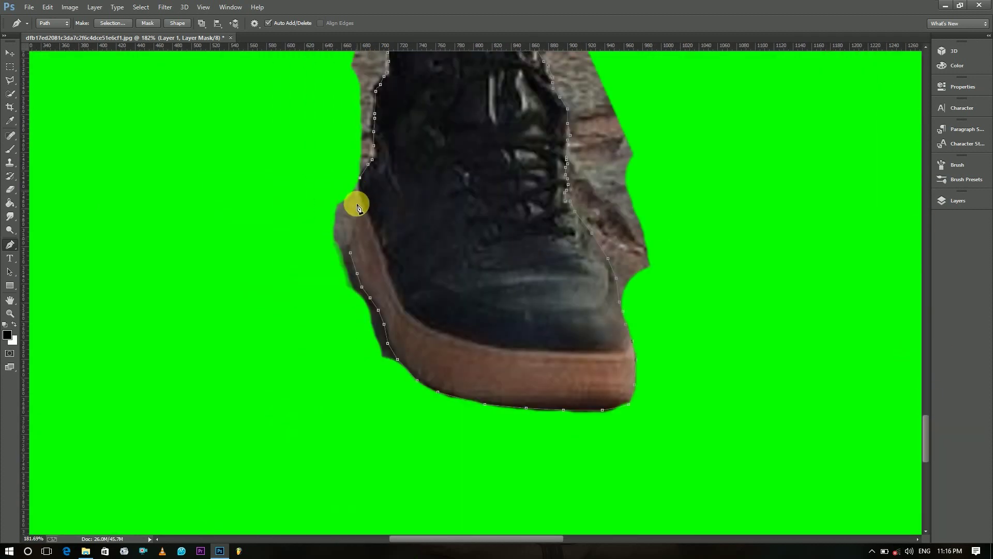
{"action": "left_click", "coordinate": [350, 255]}
Step: Convert the closed path into a new anti-aliased selection with a 0.3-pixel feather
{"action": "right_click", "coordinate": [395, 264]}
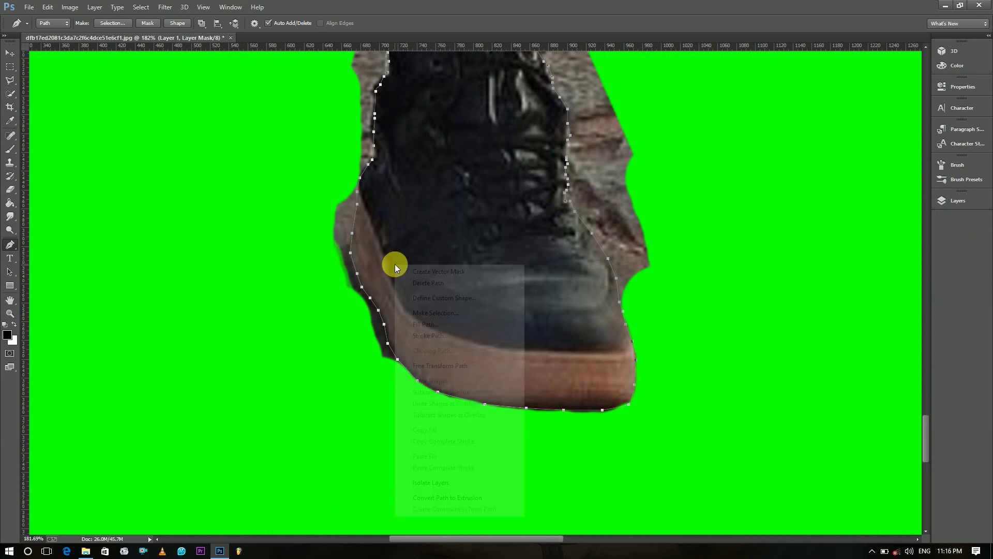
{"action": "left_click", "coordinate": [408, 314]}
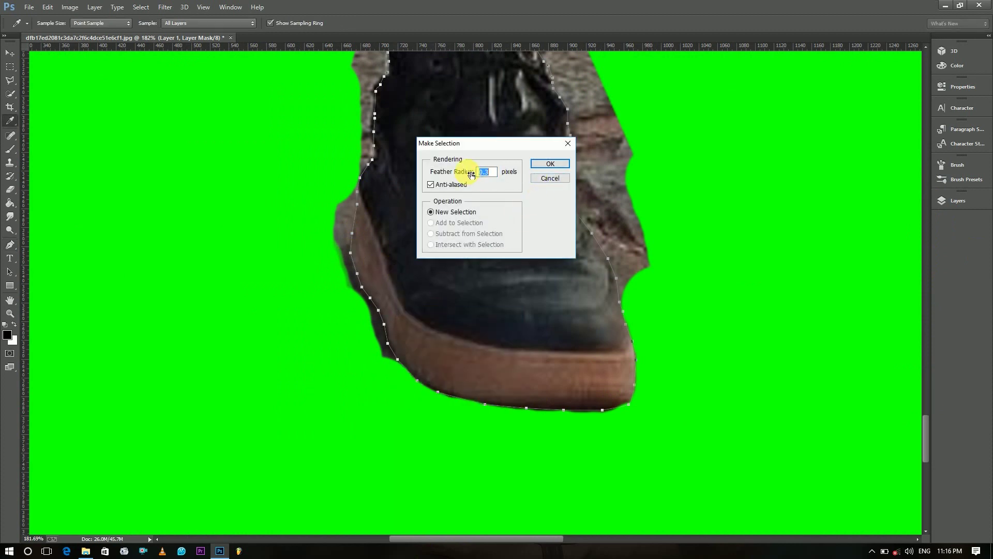
{"action": "left_click", "coordinate": [550, 163]}
Step: Copy Layer 1 to a new layer through the selection and hide the original Layer 1
{"action": "left_click_drag", "start_coordinate": [10, 80], "coordinate": [57, 89]}
{"action": "right_click", "coordinate": [511, 230]}
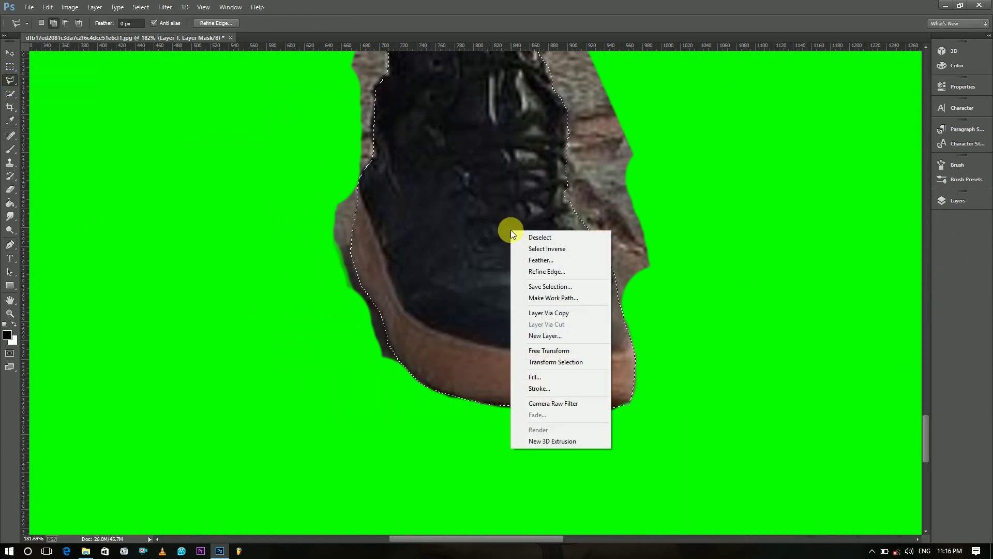
{"action": "left_click", "coordinate": [548, 313]}
{"action": "key", "text": "z"}
{"action": "right_click", "coordinate": [554, 314]}
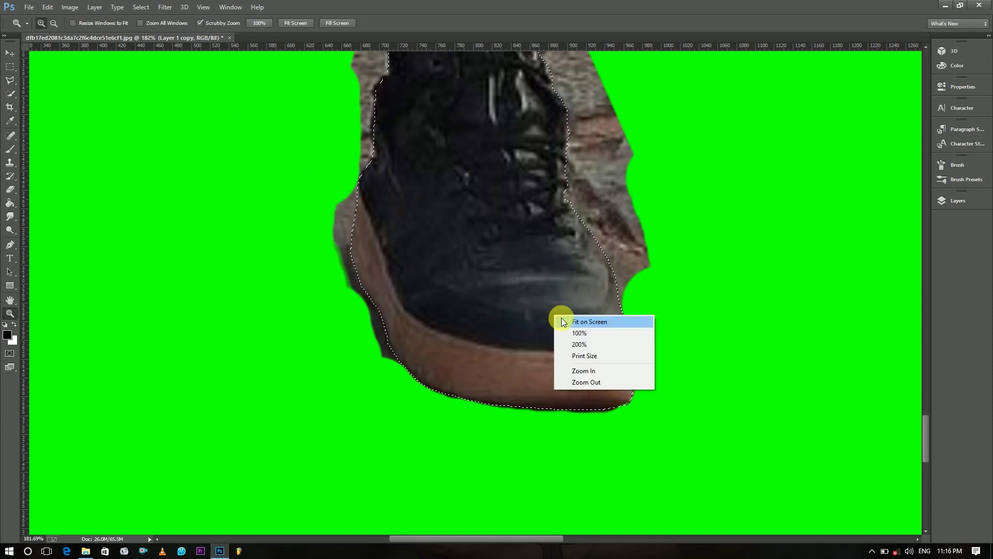
{"action": "left_click", "coordinate": [611, 322]}
{"action": "left_click", "coordinate": [948, 200]}
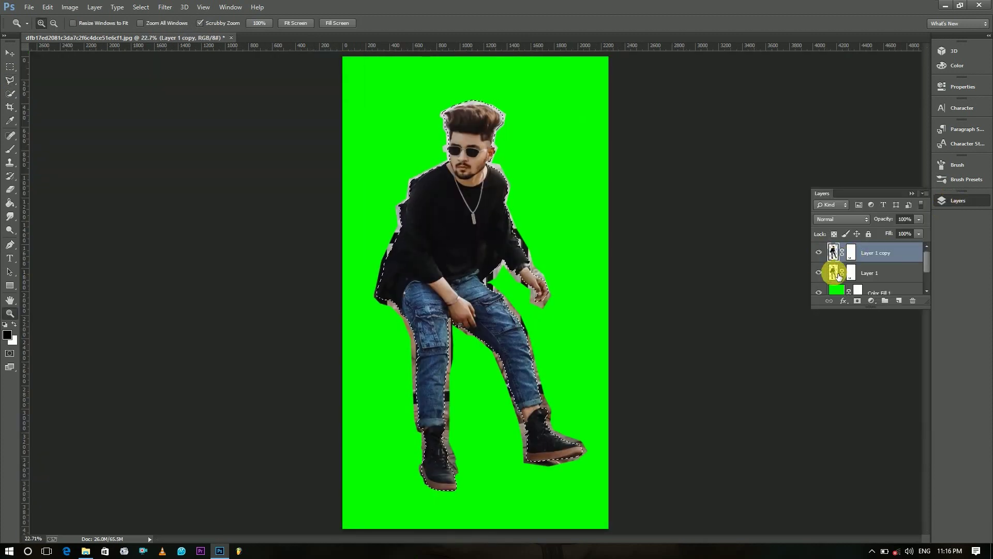
{"action": "left_click", "coordinate": [819, 272]}
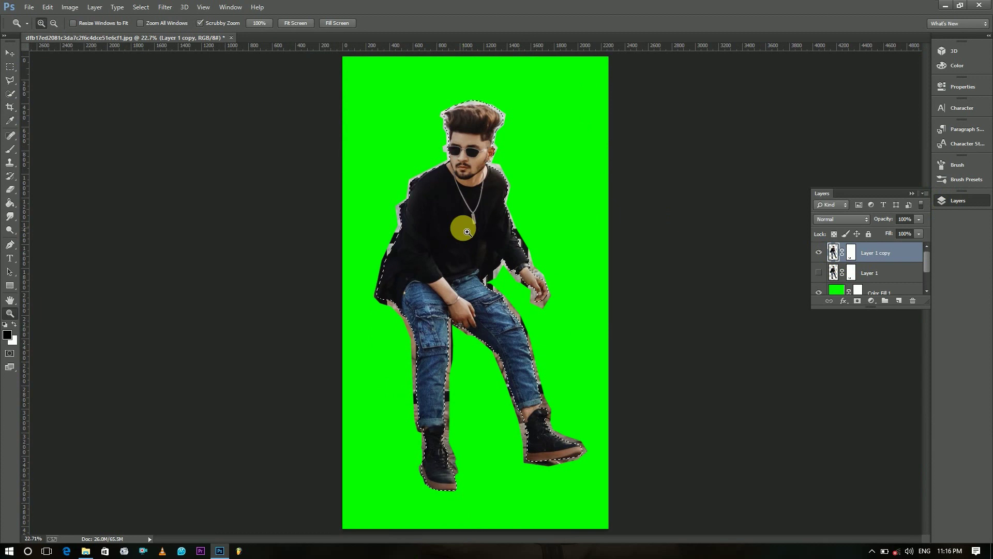
Step: Copy the selected man from Layer 1 copy to a new layer and remove the two older man layers
{"action": "left_click", "coordinate": [9, 80]}
{"action": "right_click", "coordinate": [447, 225]}
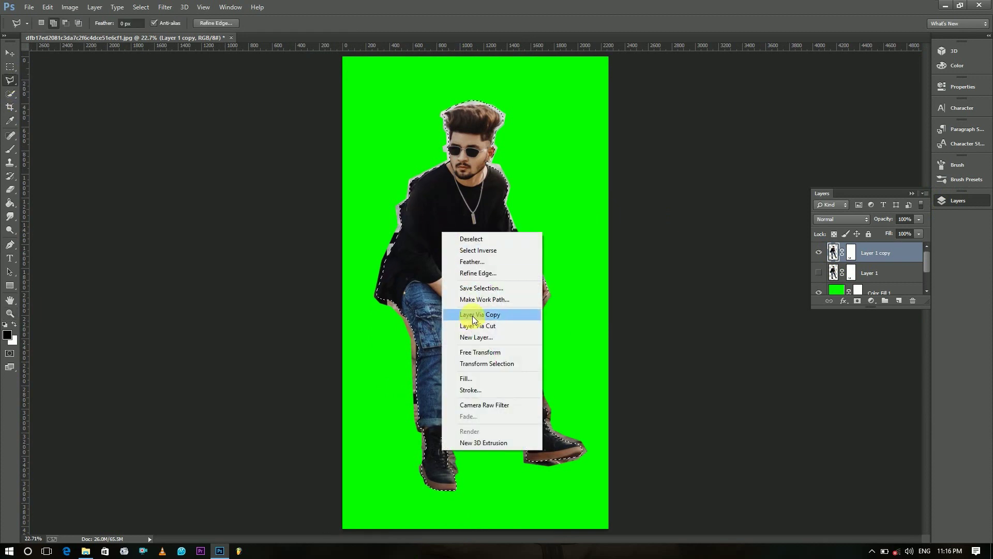
{"action": "left_click", "coordinate": [479, 313]}
{"action": "left_click", "coordinate": [819, 273]}
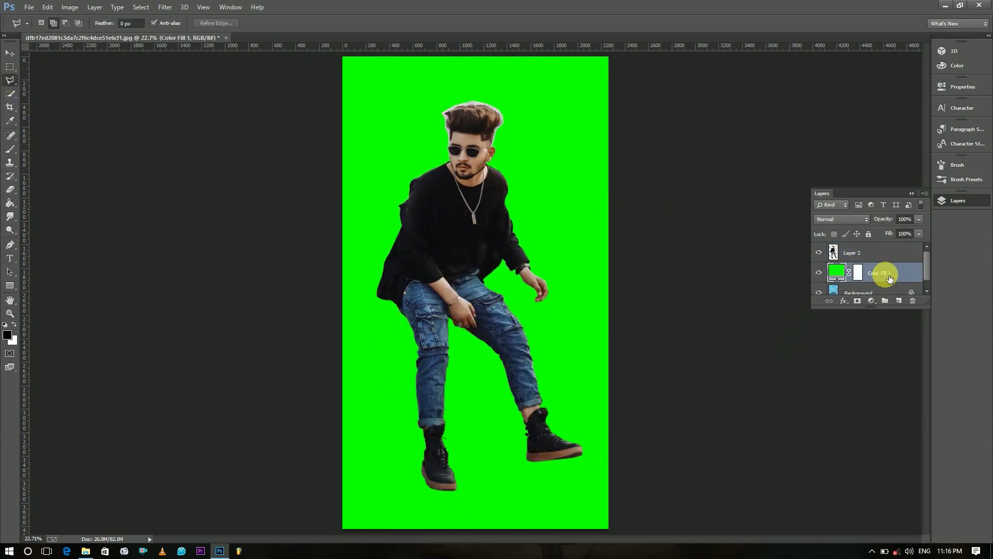
Step: Erase the leftover background around the hair and face on Layer 2 with the Background Eraser at 35% tolerance
{"action": "left_click", "coordinate": [885, 259]}
{"action": "left_click", "coordinate": [10, 313]}
{"action": "left_click_drag", "start_coordinate": [471, 91], "coordinate": [548, 122]}
{"action": "left_click", "coordinate": [9, 178]}
{"action": "left_click", "coordinate": [51, 194]}
{"action": "mouse_move", "coordinate": [411, 169]}
{"action": "left_mouse_down"}
{"action": "mouse_move", "coordinate": [480, 152]}
{"action": "mouse_move", "coordinate": [354, 185]}
{"action": "mouse_move", "coordinate": [364, 182]}
{"action": "mouse_move", "coordinate": [293, 229]}
{"action": "mouse_move", "coordinate": [354, 302]}
{"action": "mouse_move", "coordinate": [377, 453]}
{"action": "mouse_move", "coordinate": [391, 397]}
{"action": "mouse_move", "coordinate": [363, 369]}
{"action": "mouse_move", "coordinate": [349, 375]}
{"action": "mouse_move", "coordinate": [351, 409]}
{"action": "left_mouse_up"}
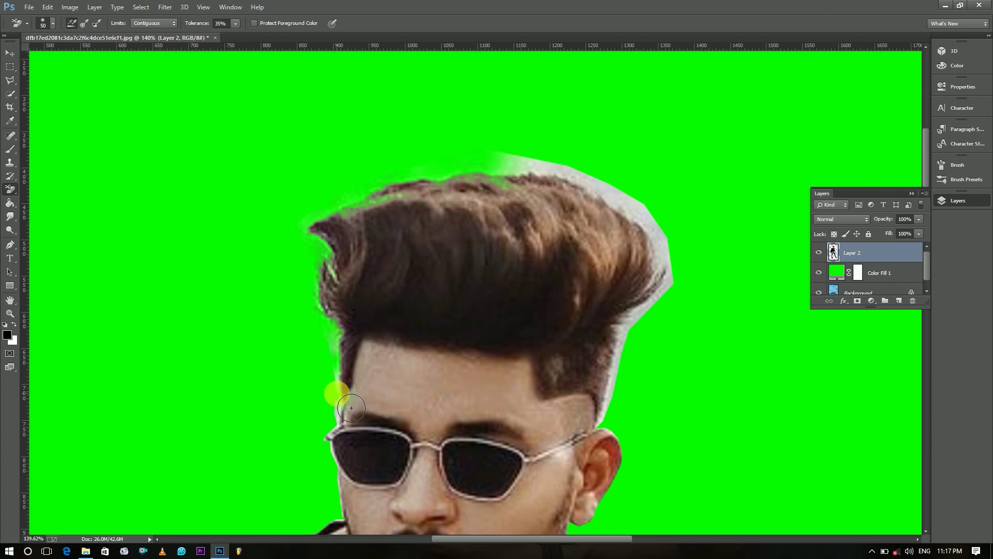
{"action": "left_click", "coordinate": [336, 413]}
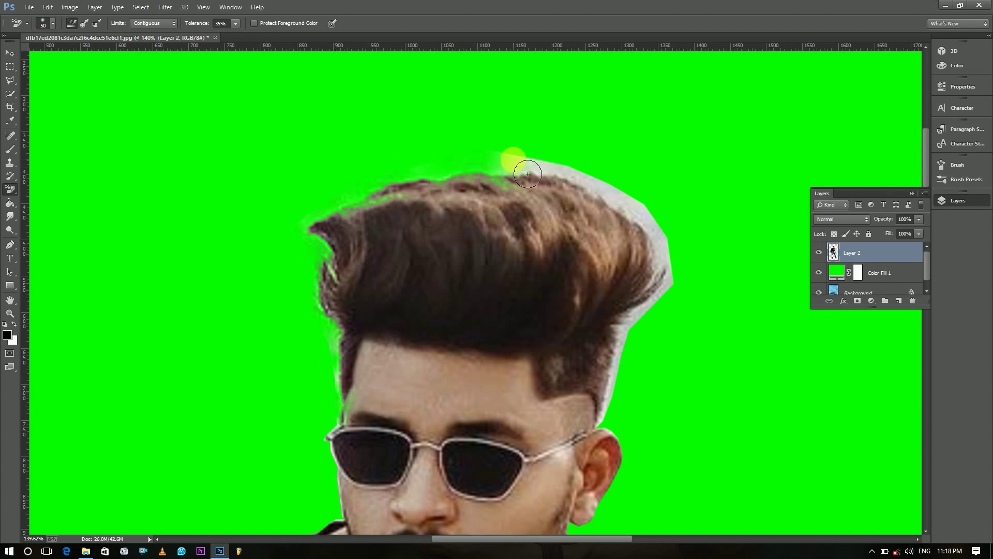
{"action": "mouse_move", "coordinate": [539, 183]}
{"action": "left_mouse_down"}
{"action": "mouse_move", "coordinate": [598, 193]}
{"action": "mouse_move", "coordinate": [622, 204]}
{"action": "mouse_move", "coordinate": [576, 182]}
{"action": "mouse_move", "coordinate": [673, 244]}
{"action": "mouse_move", "coordinate": [692, 275]}
{"action": "mouse_move", "coordinate": [692, 305]}
{"action": "mouse_move", "coordinate": [673, 337]}
{"action": "mouse_move", "coordinate": [682, 258]}
{"action": "mouse_move", "coordinate": [666, 231]}
{"action": "mouse_move", "coordinate": [609, 201]}
{"action": "mouse_move", "coordinate": [708, 273]}
{"action": "mouse_move", "coordinate": [653, 351]}
{"action": "mouse_move", "coordinate": [634, 413]}
{"action": "mouse_move", "coordinate": [700, 333]}
{"action": "left_mouse_up"}
{"action": "left_click_drag", "start_coordinate": [927, 175], "coordinate": [932, 226]}
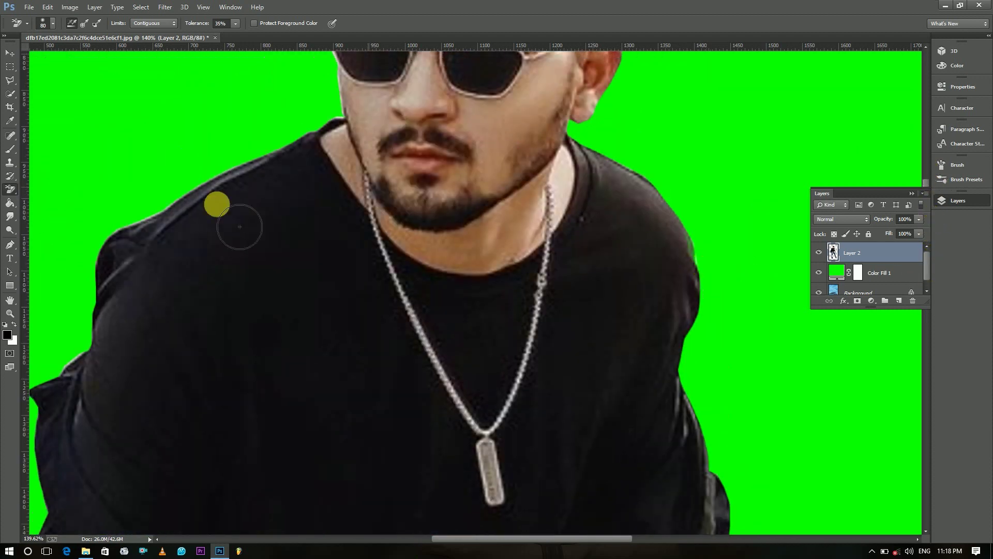
Step: Check the cutout's edges and delete the green Color Fill 1 layer
{"action": "left_click", "coordinate": [10, 316]}
{"action": "left_click_drag", "start_coordinate": [425, 335], "coordinate": [355, 280]}
{"action": "mouse_move", "coordinate": [481, 354]}
{"action": "left_mouse_down"}
{"action": "mouse_move", "coordinate": [581, 395]}
{"action": "mouse_move", "coordinate": [475, 355]}
{"action": "left_mouse_up"}
{"action": "left_click_drag", "start_coordinate": [504, 523], "coordinate": [507, 427]}
{"action": "right_click", "coordinate": [416, 323]}
{"action": "left_click", "coordinate": [425, 329]}
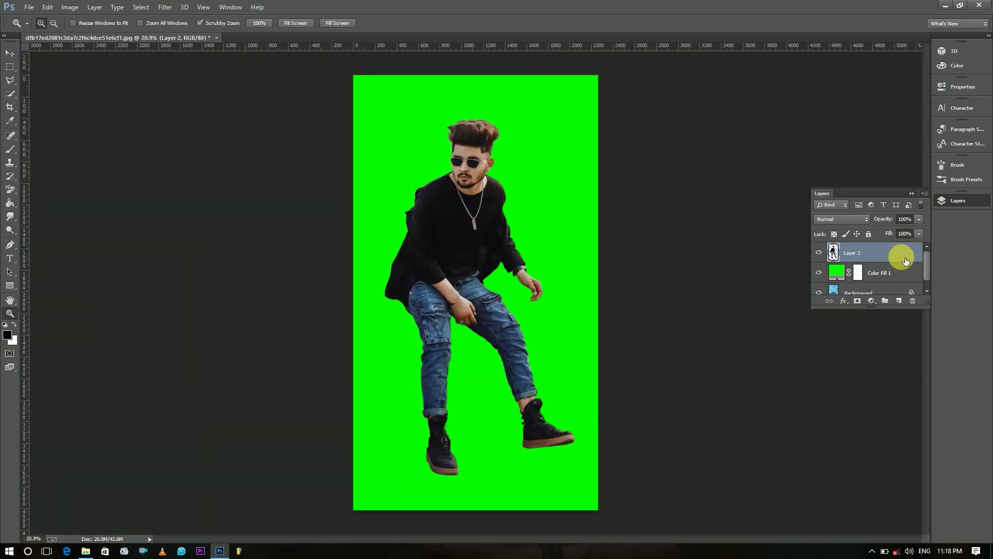
{"action": "left_click", "coordinate": [887, 273]}
{"action": "key", "text": "Delete"}
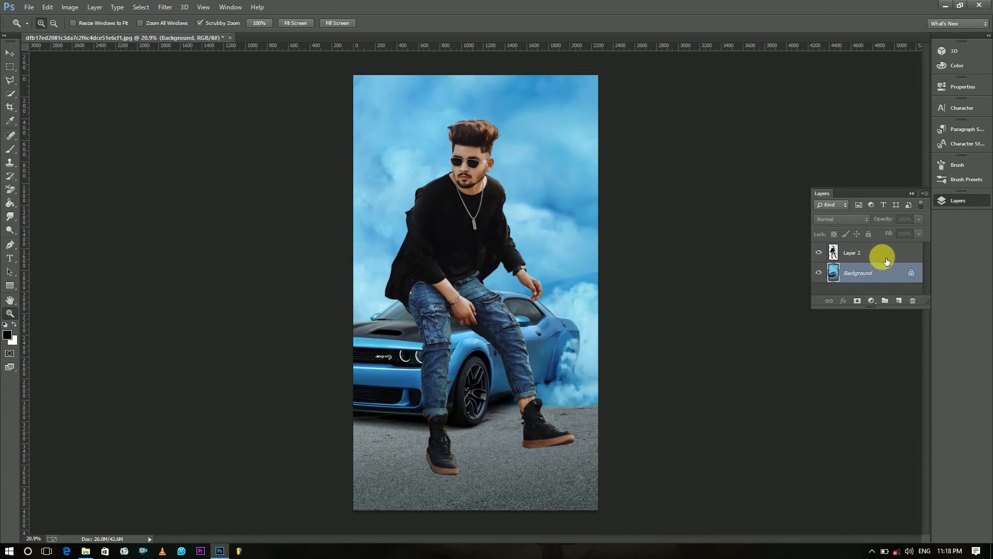
Step: Scale the man on Layer 2 to about 68% and position him against the car's front fender
{"action": "left_click", "coordinate": [882, 254]}
{"action": "key", "text": "ctrl+t"}
{"action": "left_click_drag", "start_coordinate": [575, 107], "coordinate": [523, 231]}
{"action": "left_click_drag", "start_coordinate": [453, 345], "coordinate": [466, 324]}
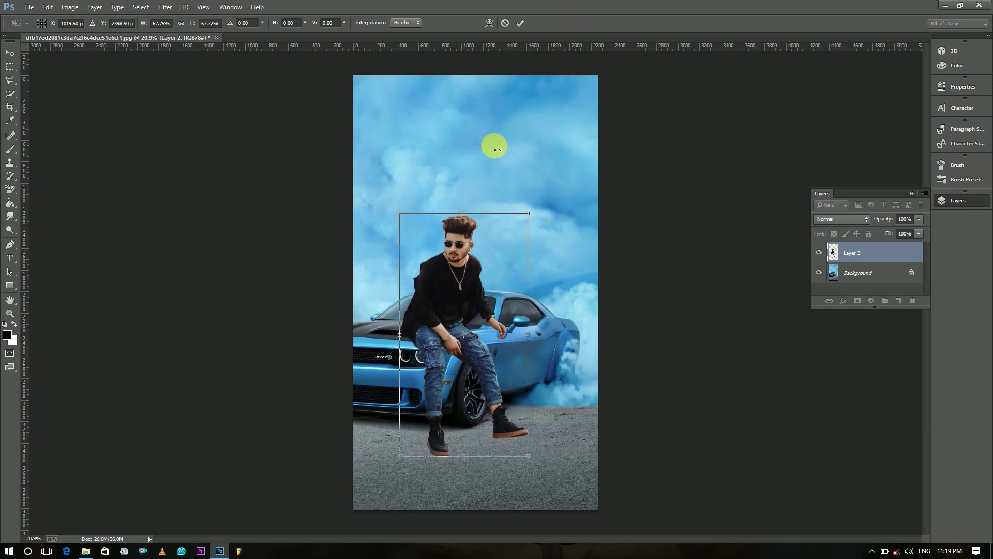
{"action": "left_click", "coordinate": [520, 23]}
Step: Crop away strips of sky above the man and road below him
{"action": "key", "text": "c"}
{"action": "left_click_drag", "start_coordinate": [478, 76], "coordinate": [480, 109]}
{"action": "left_click_drag", "start_coordinate": [470, 475], "coordinate": [471, 464]}
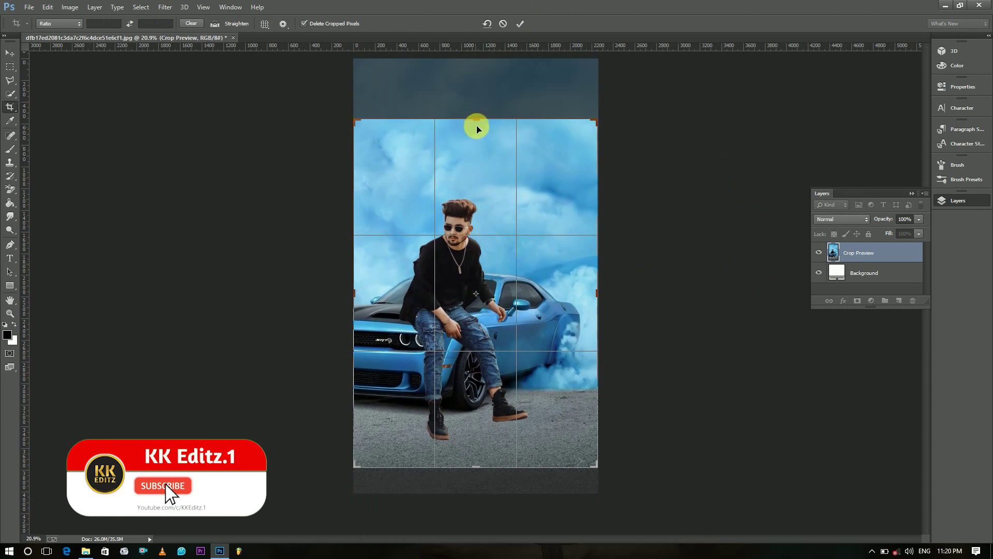
{"action": "left_click_drag", "start_coordinate": [477, 132], "coordinate": [475, 110]}
{"action": "key", "text": "Return"}
Step: Scale the man to about 96% and shift him slightly so he sits on the car's fender
{"action": "key", "text": "z"}
{"action": "right_click", "coordinate": [505, 265]}
{"action": "left_click", "coordinate": [505, 265]}
{"action": "left_click_drag", "start_coordinate": [527, 312], "coordinate": [522, 222]}
{"action": "right_click", "coordinate": [486, 300]}
{"action": "left_click", "coordinate": [492, 305]}
{"action": "key", "text": "ctrl+t"}
{"action": "mouse_move", "coordinate": [466, 284]}
{"action": "left_mouse_down"}
{"action": "mouse_move", "coordinate": [441, 240]}
{"action": "mouse_move", "coordinate": [471, 281]}
{"action": "left_mouse_up"}
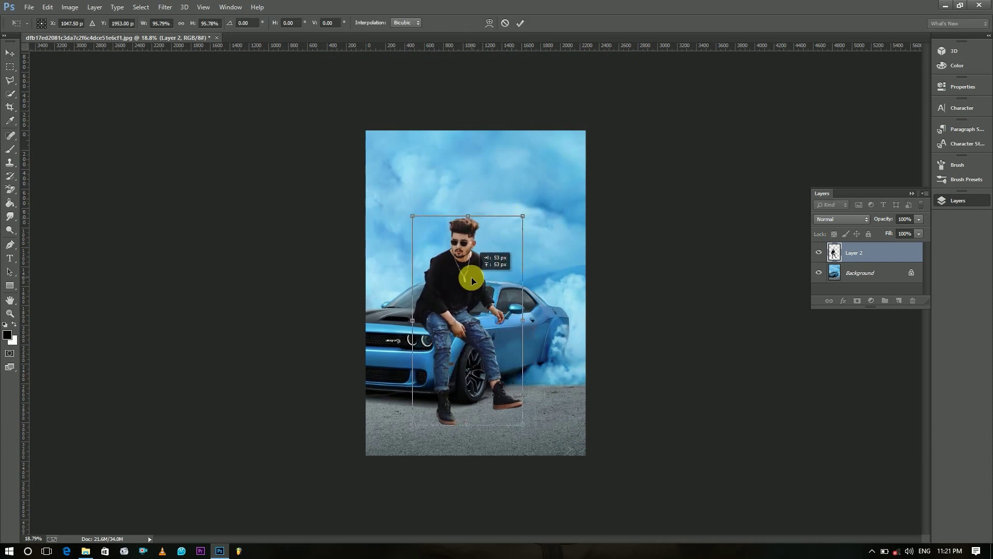
{"action": "left_click", "coordinate": [520, 23]}
Step: Enlarge the layer list, add a new empty layer beneath Layer 2, and reselect Layer 2
{"action": "left_click", "coordinate": [858, 301]}
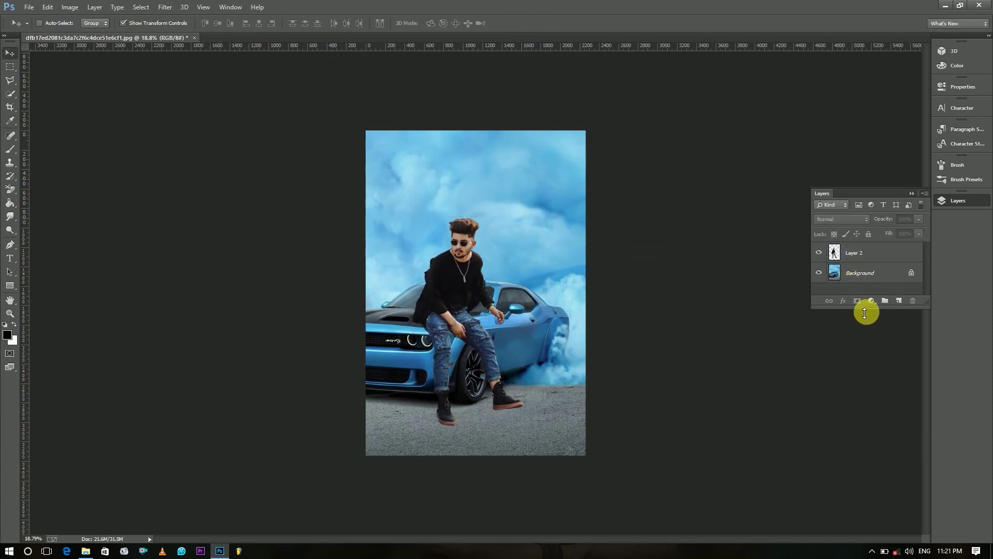
{"action": "left_click_drag", "start_coordinate": [865, 313], "coordinate": [867, 405]}
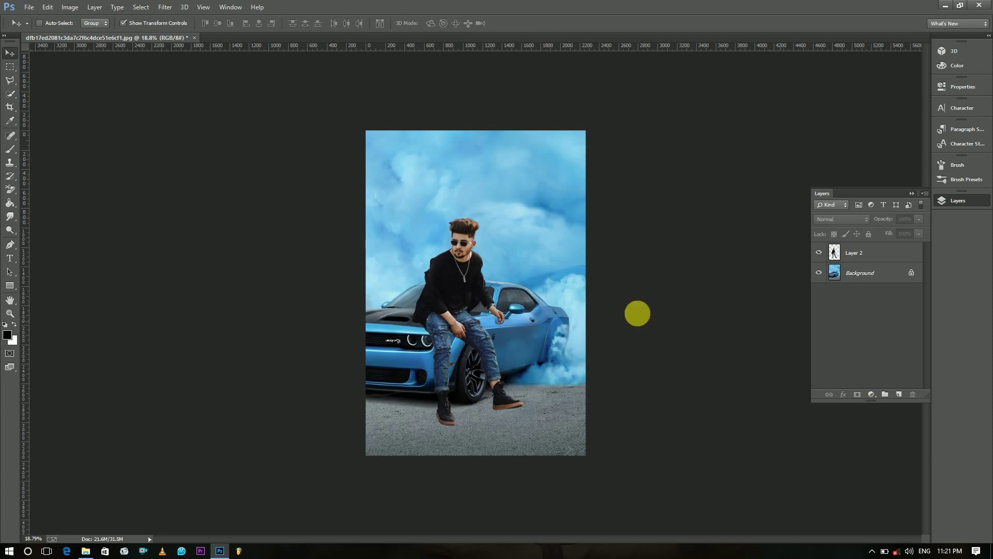
{"action": "left_click", "coordinate": [10, 313]}
{"action": "left_click_drag", "start_coordinate": [416, 313], "coordinate": [453, 338]}
{"action": "left_click", "coordinate": [898, 395]}
{"action": "left_click_drag", "start_coordinate": [887, 253], "coordinate": [895, 283]}
{"action": "left_click", "coordinate": [899, 254]}
Step: Add a black Multiply drop shadow to Layer 2 with 84% opacity, 14% spread and 46 px size
{"action": "left_click", "coordinate": [719, 249], "text": "alt"}
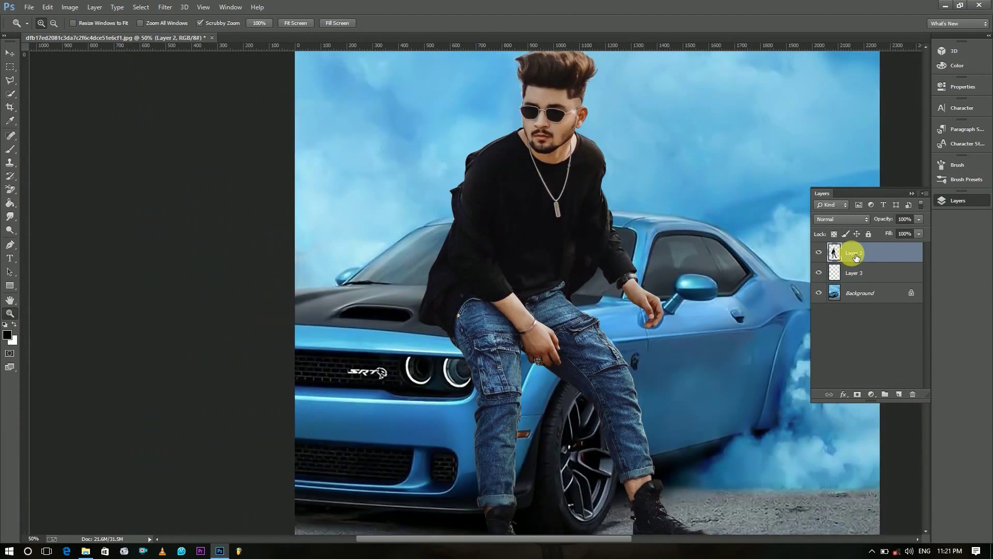
{"action": "double_click", "coordinate": [888, 253]}
{"action": "left_click_drag", "start_coordinate": [699, 208], "coordinate": [751, 71]}
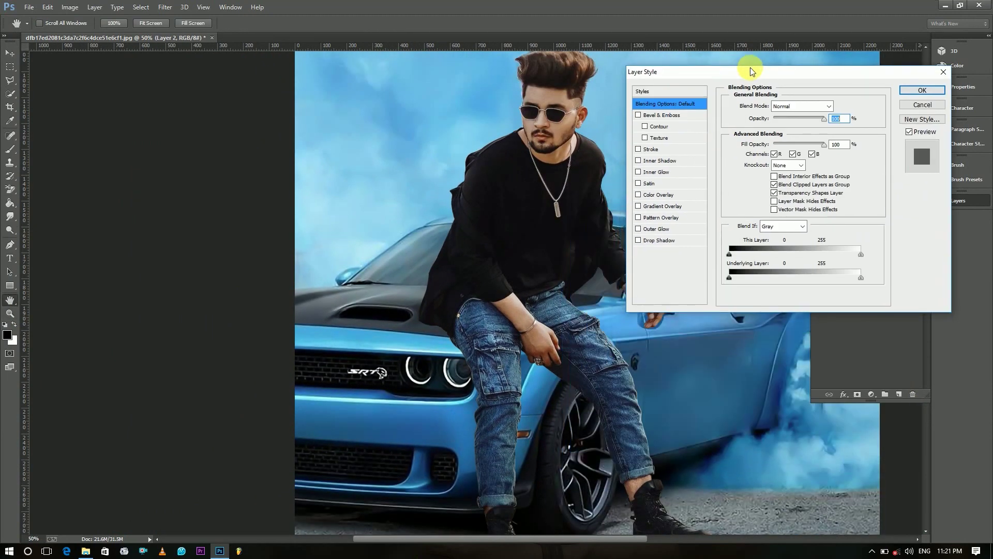
{"action": "left_click", "coordinate": [652, 240]}
{"action": "left_click_drag", "start_coordinate": [782, 173], "coordinate": [777, 151]}
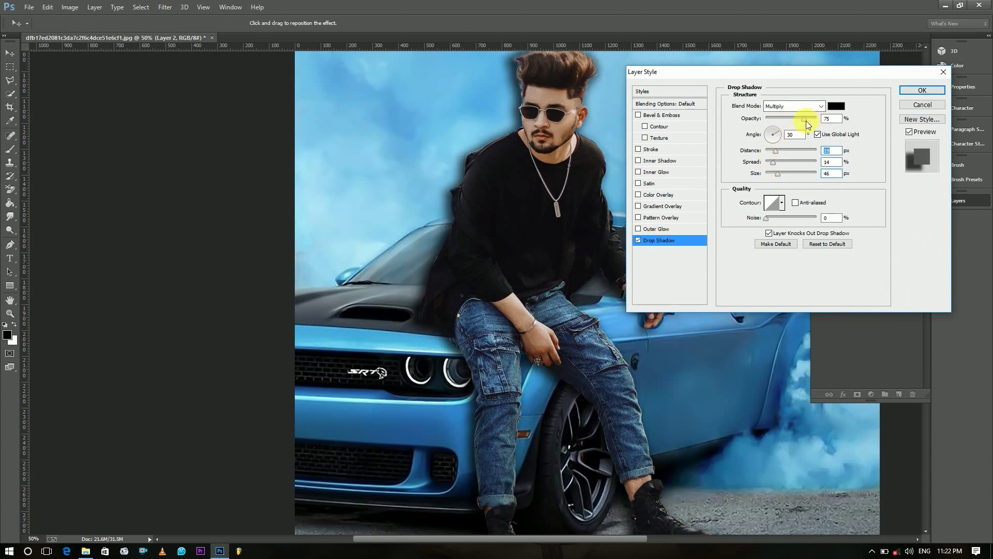
{"action": "left_click", "coordinate": [922, 91]}
Step: Convert Layer 2's drop shadow effect into a separate layer and check it by toggling Layer 2's visibility
{"action": "key", "text": "z"}
{"action": "right_click", "coordinate": [672, 201]}
{"action": "left_click", "coordinate": [684, 207]}
{"action": "right_click", "coordinate": [920, 254]}
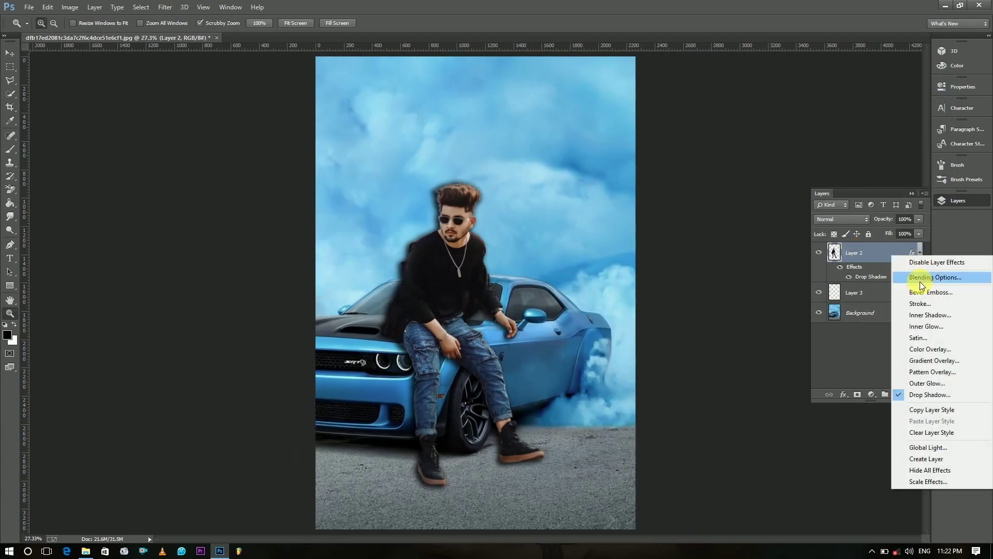
{"action": "left_click", "coordinate": [918, 460]}
{"action": "left_click", "coordinate": [456, 208]}
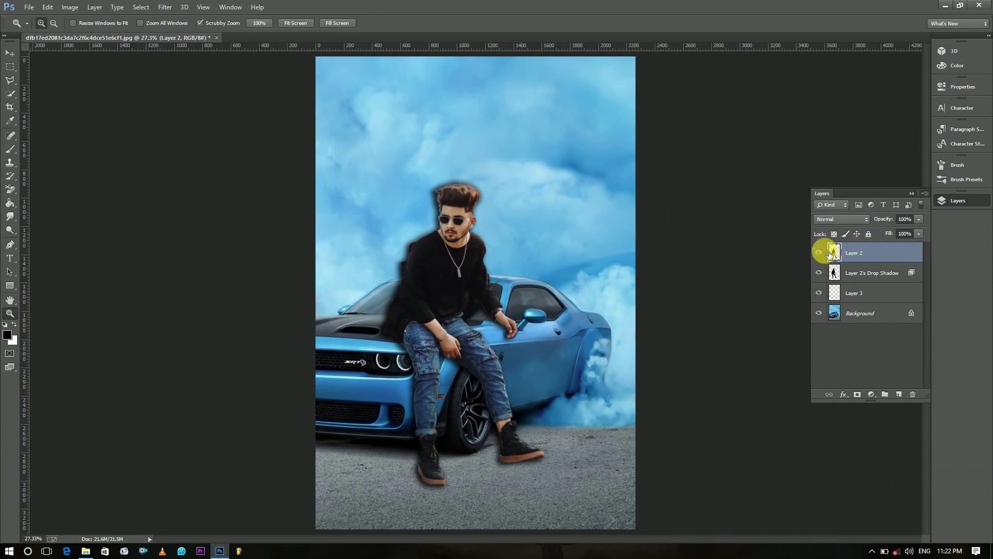
{"action": "left_click", "coordinate": [819, 253]}
{"action": "left_click", "coordinate": [820, 253]}
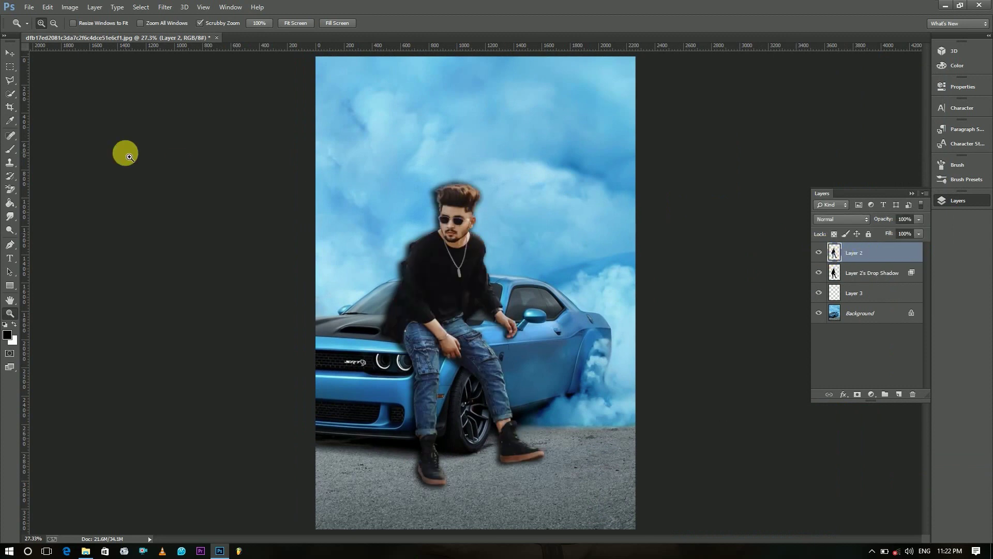
Step: Erase the shadow around the man's head, torso and shoes on the drop shadow layer with a soft 400 px eraser
{"action": "left_click", "coordinate": [9, 189]}
{"action": "left_click", "coordinate": [44, 23]}
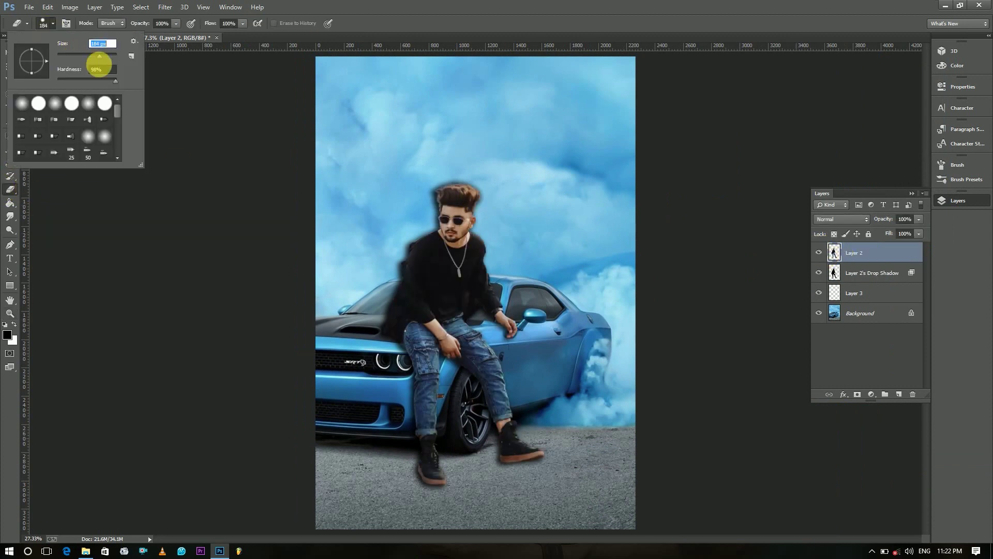
{"action": "left_click", "coordinate": [199, 108]}
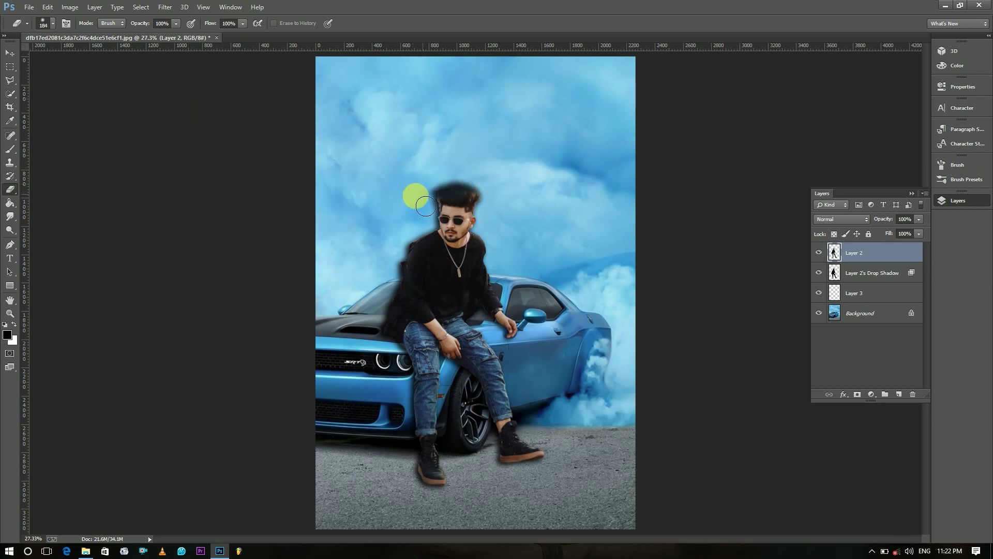
{"action": "left_click", "coordinate": [875, 273]}
{"action": "mouse_move", "coordinate": [559, 203]}
{"action": "left_mouse_down"}
{"action": "mouse_move", "coordinate": [500, 188]}
{"action": "mouse_move", "coordinate": [406, 218]}
{"action": "mouse_move", "coordinate": [449, 235]}
{"action": "mouse_move", "coordinate": [434, 236]}
{"action": "mouse_move", "coordinate": [447, 248]}
{"action": "mouse_move", "coordinate": [480, 233]}
{"action": "mouse_move", "coordinate": [394, 331]}
{"action": "mouse_move", "coordinate": [493, 291]}
{"action": "mouse_move", "coordinate": [512, 300]}
{"action": "mouse_move", "coordinate": [539, 333]}
{"action": "mouse_move", "coordinate": [505, 334]}
{"action": "mouse_move", "coordinate": [528, 358]}
{"action": "mouse_move", "coordinate": [557, 461]}
{"action": "mouse_move", "coordinate": [535, 468]}
{"action": "mouse_move", "coordinate": [534, 479]}
{"action": "mouse_move", "coordinate": [551, 478]}
{"action": "mouse_move", "coordinate": [492, 494]}
{"action": "mouse_move", "coordinate": [418, 493]}
{"action": "left_mouse_up"}
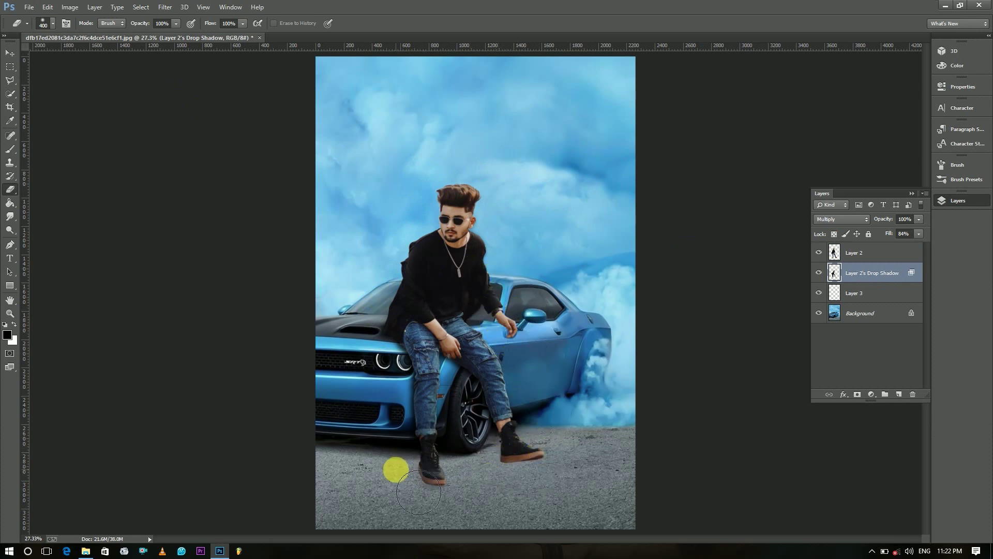
Step: Hide Layer 2, erase the leftover shadow above the car's hood, show Layer 2 again and clear the layer selection
{"action": "left_click", "coordinate": [10, 313]}
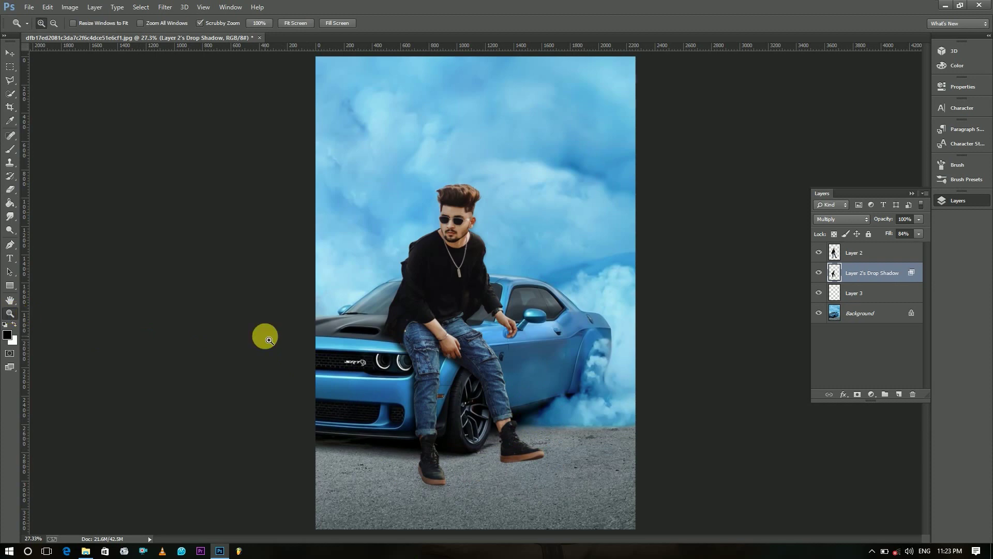
{"action": "left_click_drag", "start_coordinate": [264, 335], "coordinate": [429, 414]}
{"action": "key", "text": "v"}
{"action": "left_click_drag", "start_coordinate": [462, 352], "coordinate": [462, 353]}
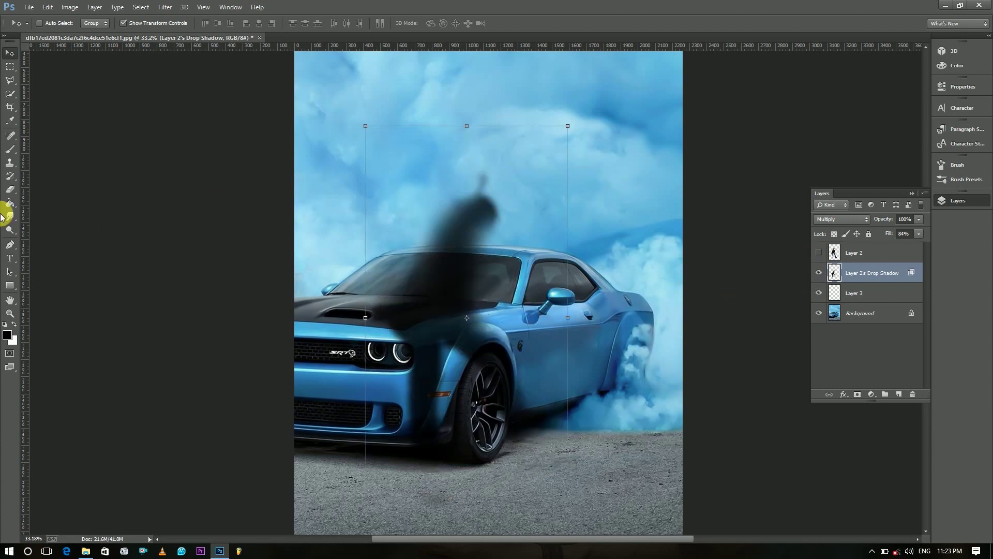
{"action": "left_click", "coordinate": [10, 189]}
{"action": "mouse_move", "coordinate": [483, 217]}
{"action": "left_mouse_down"}
{"action": "mouse_move", "coordinate": [523, 218]}
{"action": "mouse_move", "coordinate": [512, 244]}
{"action": "left_mouse_up"}
{"action": "left_click", "coordinate": [819, 252]}
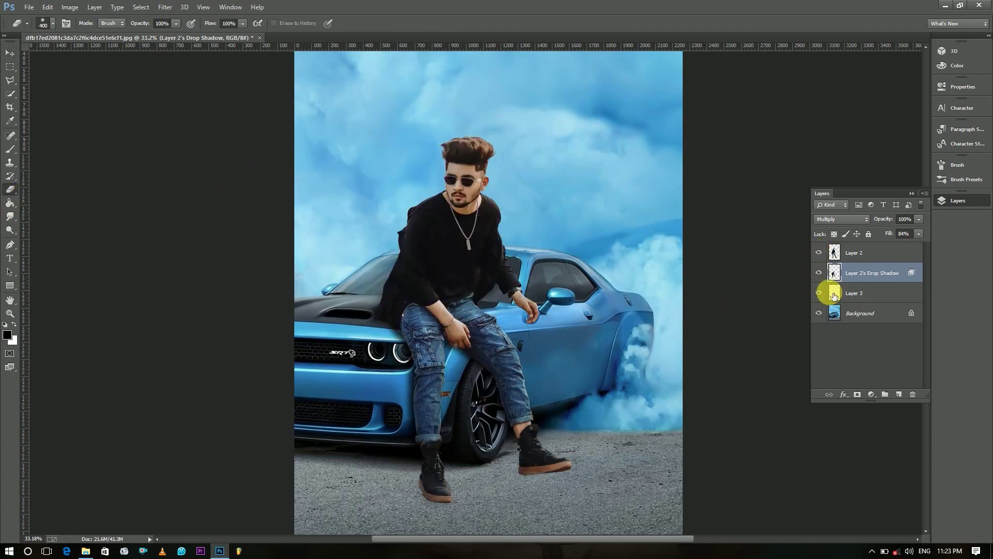
{"action": "left_click", "coordinate": [852, 352]}
{"action": "left_click", "coordinate": [872, 270]}
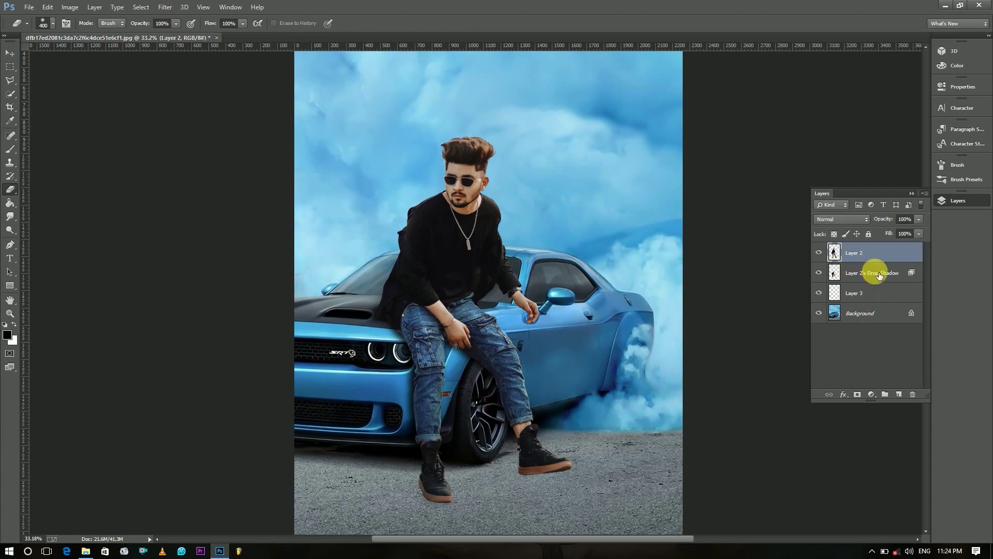
{"action": "left_click", "coordinate": [847, 355]}
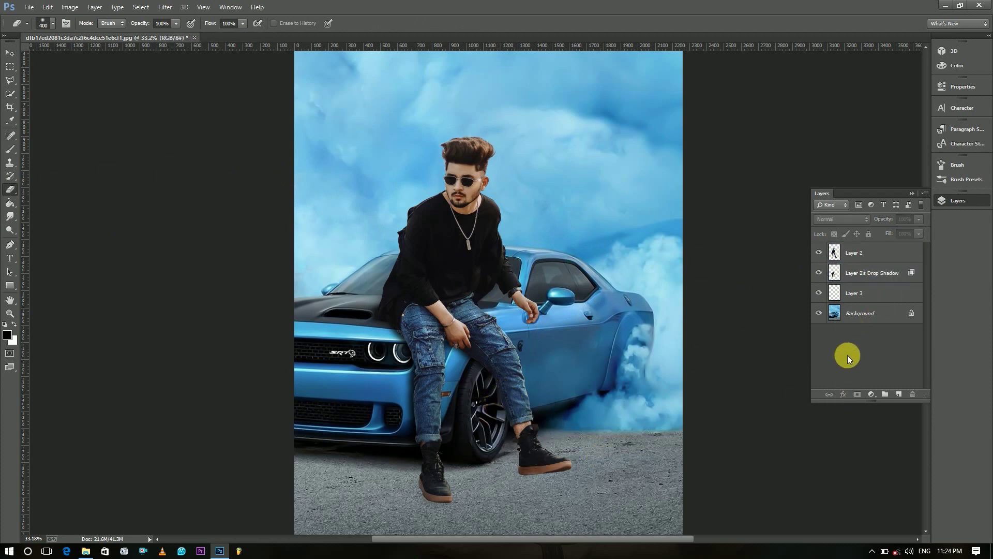
Step: Erase the pointed bit of fabric sticking out from the man's sleeve edge on Layer 2 with a smaller eraser
{"action": "key", "text": "z"}
{"action": "left_click_drag", "start_coordinate": [399, 224], "coordinate": [479, 238]}
{"action": "left_click", "coordinate": [879, 254]}
{"action": "left_click", "coordinate": [9, 189]}
{"action": "right_click", "coordinate": [105, 103]}
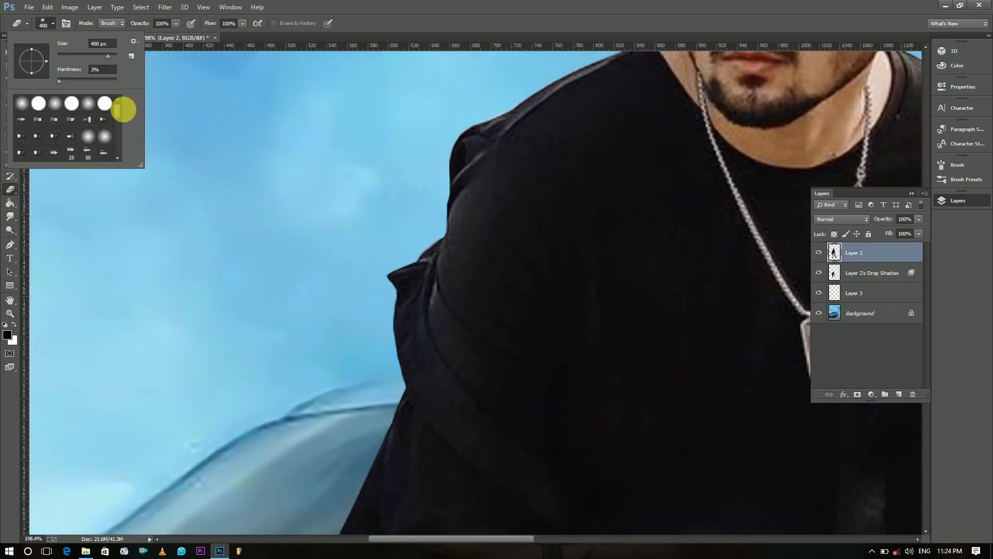
{"action": "left_click", "coordinate": [90, 57]}
{"action": "left_click_drag", "start_coordinate": [368, 261], "coordinate": [367, 260]}
Step: Paint a soft black contact shadow on Layer 3 along the sole of the man's planted shoe
{"action": "left_click", "coordinate": [10, 310]}
{"action": "right_click", "coordinate": [145, 305]}
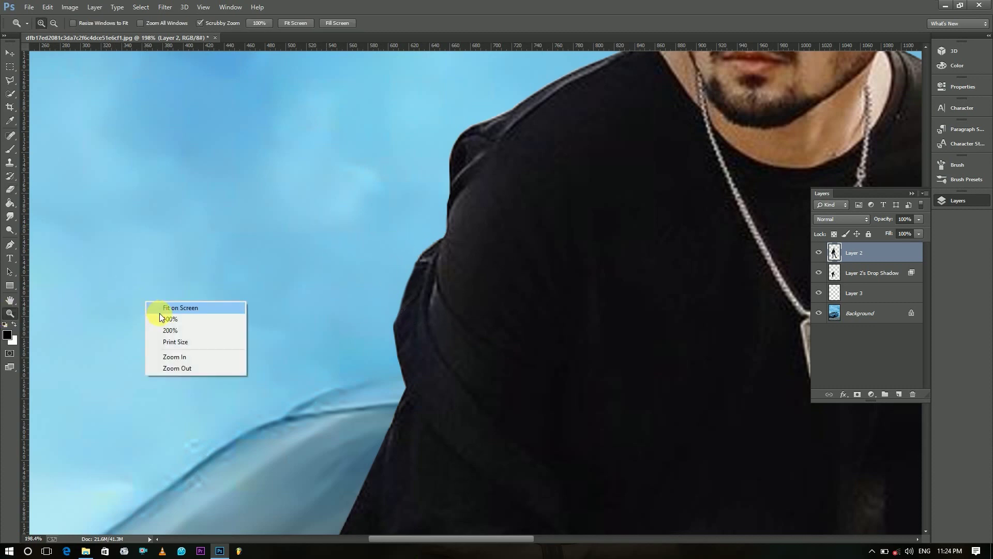
{"action": "left_click", "coordinate": [158, 310]}
{"action": "left_click_drag", "start_coordinate": [495, 339], "coordinate": [449, 550]}
{"action": "left_click_drag", "start_coordinate": [451, 494], "coordinate": [510, 486]}
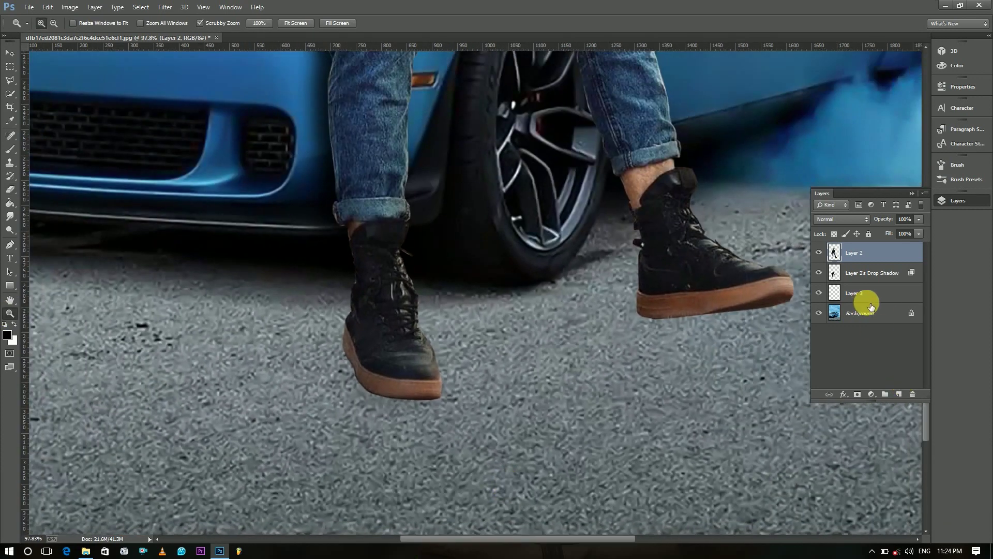
{"action": "left_click", "coordinate": [888, 296]}
{"action": "right_click", "coordinate": [8, 153]}
{"action": "left_click", "coordinate": [53, 21]}
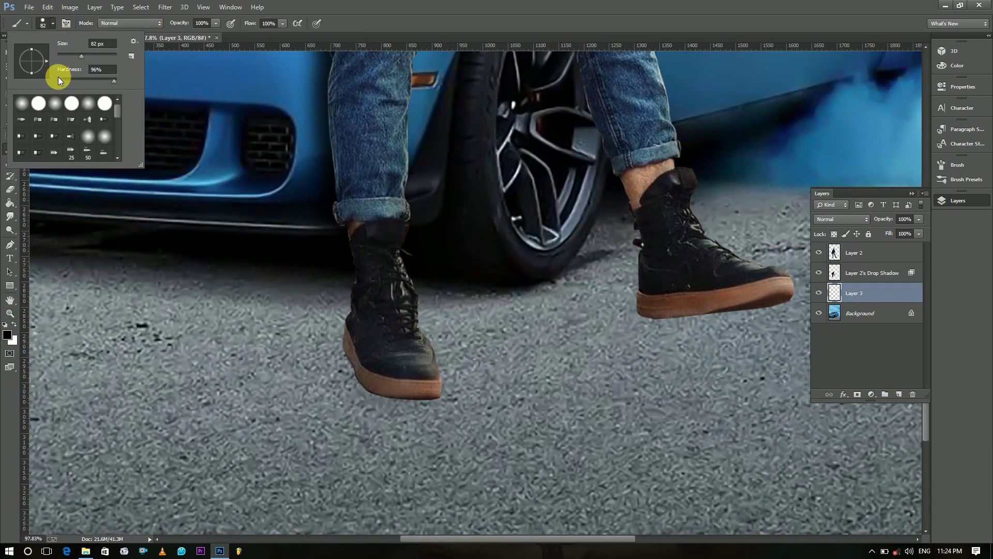
{"action": "left_click", "coordinate": [386, 324]}
{"action": "mouse_move", "coordinate": [386, 324]}
{"action": "left_mouse_down"}
{"action": "mouse_move", "coordinate": [377, 348]}
{"action": "mouse_move", "coordinate": [387, 386]}
{"action": "left_mouse_up"}
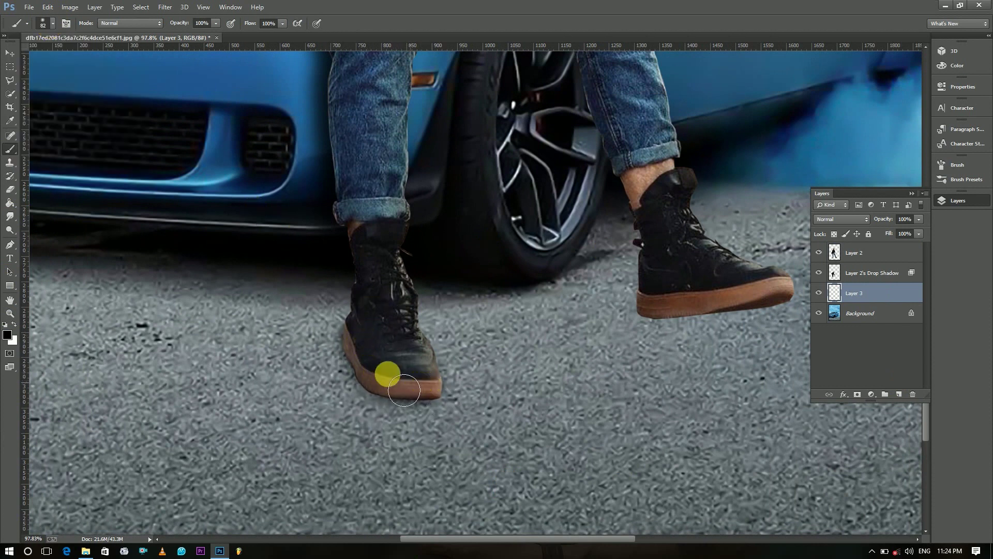
{"action": "left_click", "coordinate": [53, 23]}
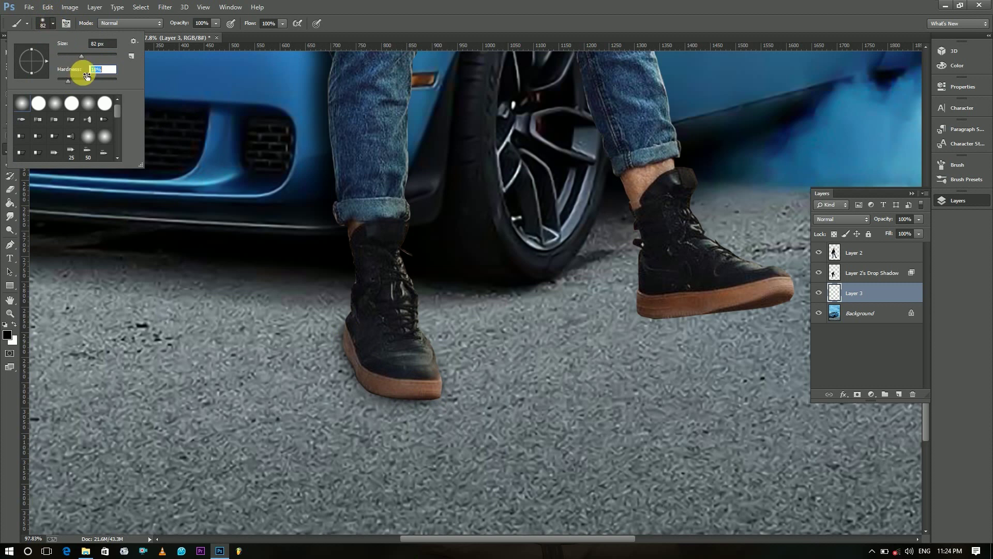
{"action": "left_click", "coordinate": [55, 24]}
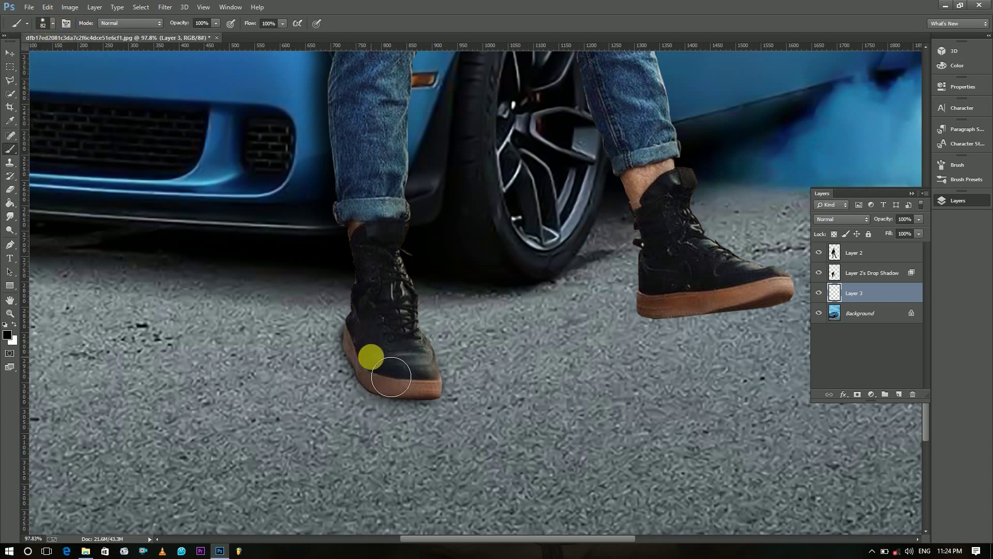
{"action": "mouse_move", "coordinate": [404, 396]}
{"action": "left_mouse_down"}
{"action": "mouse_move", "coordinate": [443, 404]}
{"action": "mouse_move", "coordinate": [408, 396]}
{"action": "left_mouse_up"}
Step: Add a new layer above Layer 3 and paint a black 35 px brush stroke on the road beneath the raised shoe
{"action": "left_click", "coordinate": [677, 319]}
{"action": "mouse_move", "coordinate": [672, 326]}
{"action": "left_mouse_down"}
{"action": "mouse_move", "coordinate": [752, 336]}
{"action": "mouse_move", "coordinate": [782, 356]}
{"action": "left_mouse_up"}
{"action": "left_click", "coordinate": [898, 395]}
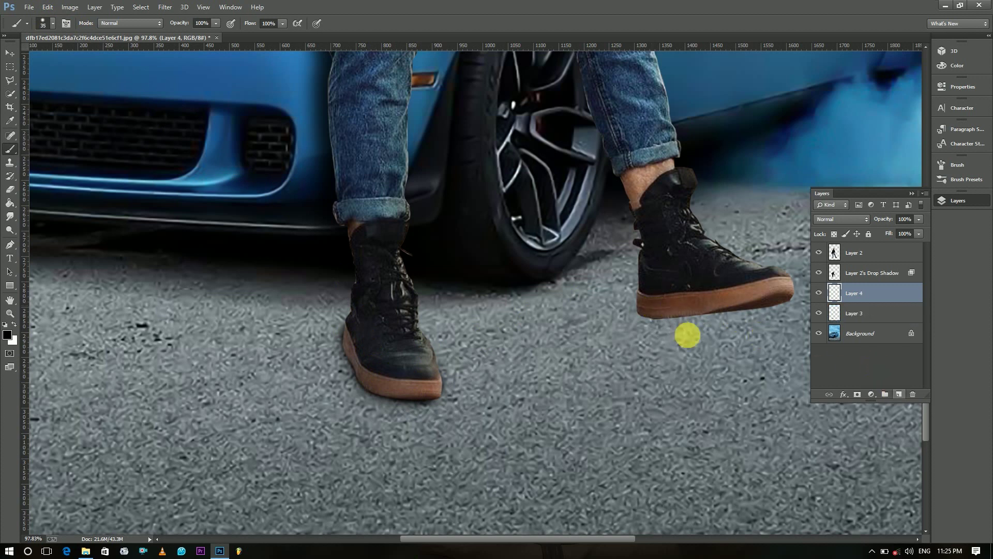
{"action": "left_click_drag", "start_coordinate": [648, 328], "coordinate": [771, 342]}
Step: Apply a Gaussian Blur with a 23.7 pixel radius to the black stroke beneath the raised shoe
{"action": "left_click", "coordinate": [161, 10]}
{"action": "mouse_move", "coordinate": [299, 123]}
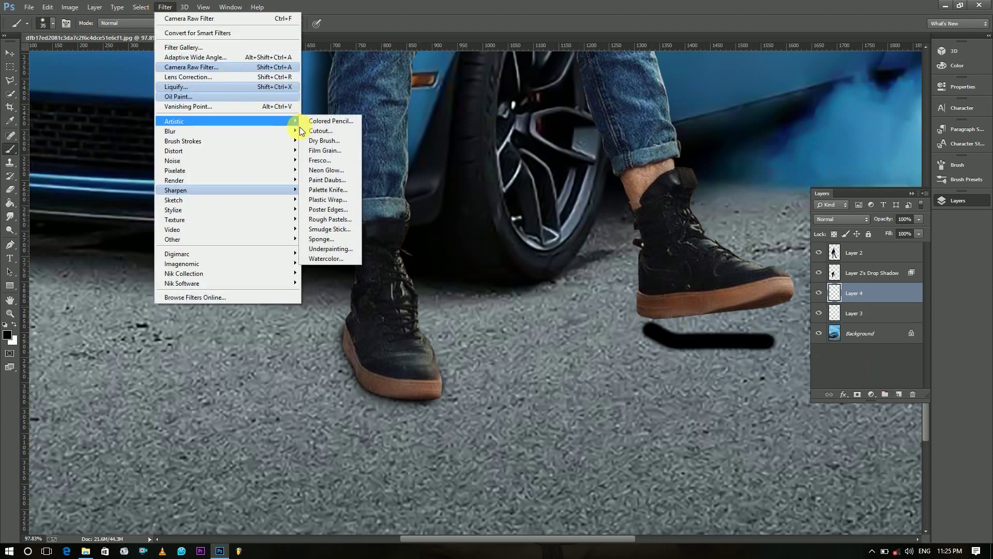
{"action": "left_click", "coordinate": [320, 187]}
{"action": "left_click_drag", "start_coordinate": [180, 539], "coordinate": [156, 535]}
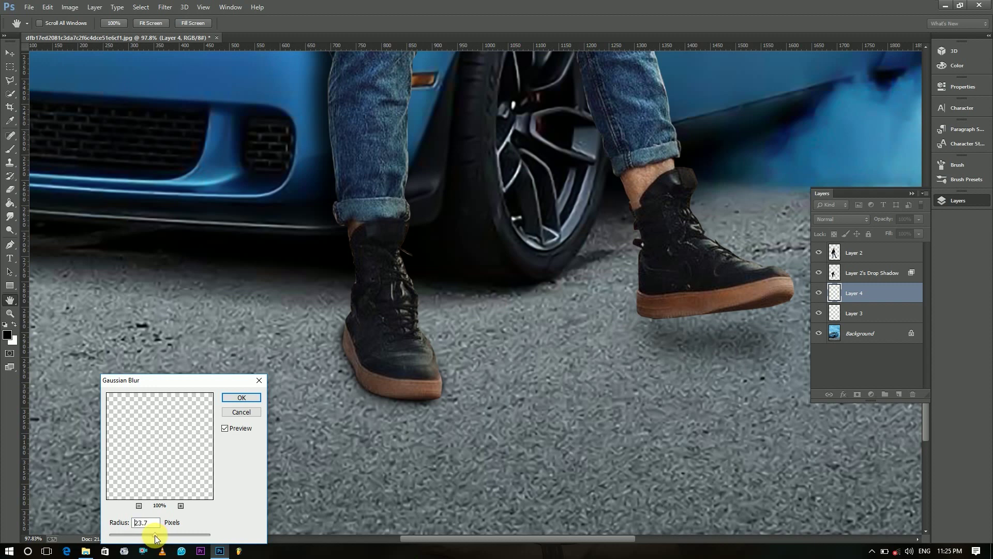
{"action": "left_click", "coordinate": [243, 397]}
Step: Add another new layer and paint a black 90 px brush stroke from the raised shoe's heel toward the front wheel
{"action": "key", "text": "z"}
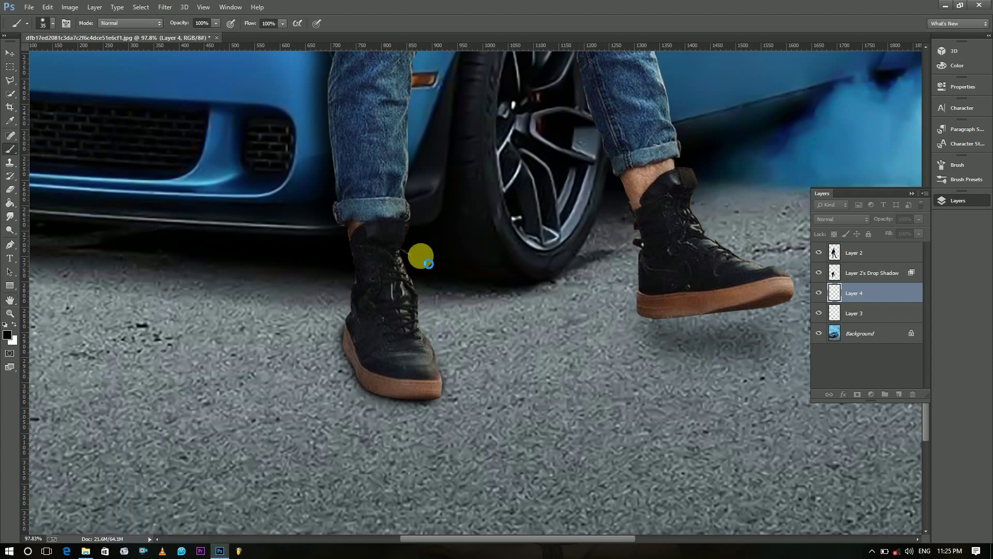
{"action": "right_click", "coordinate": [420, 256]}
{"action": "left_click", "coordinate": [451, 263]}
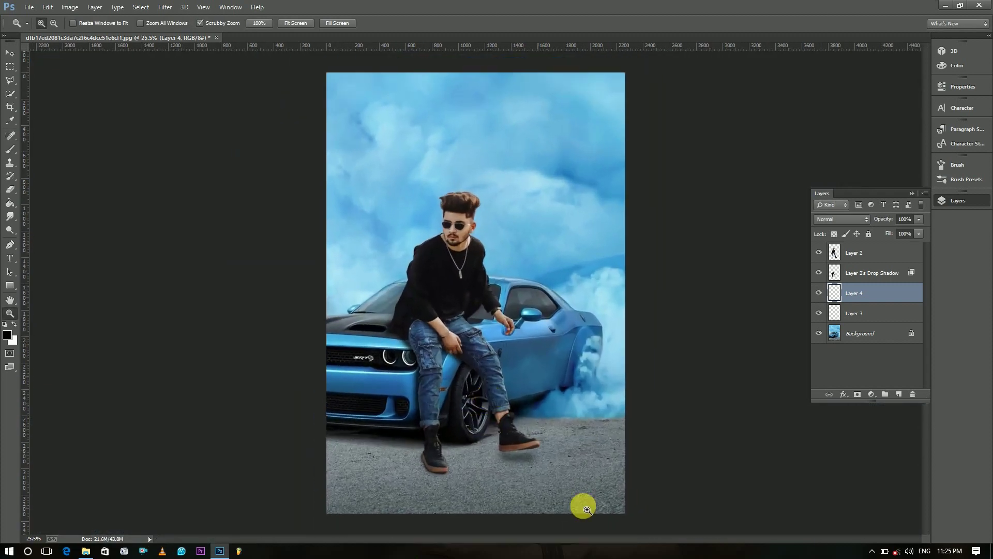
{"action": "left_click_drag", "start_coordinate": [537, 450], "coordinate": [597, 492]}
{"action": "left_click", "coordinate": [8, 152]}
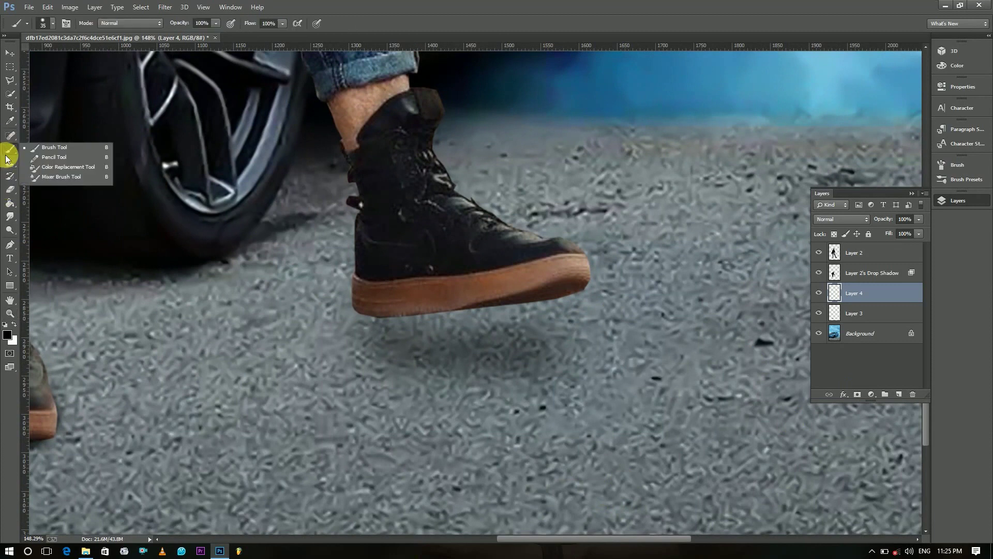
{"action": "left_click", "coordinate": [898, 395]}
{"action": "key", "text": "bracketright"}
{"action": "key", "text": "bracketright"}
{"action": "key", "text": "bracketright"}
{"action": "key", "text": "bracketright"}
{"action": "key", "text": "bracketright"}
{"action": "key", "text": "bracketright"}
{"action": "key", "text": "bracketright"}
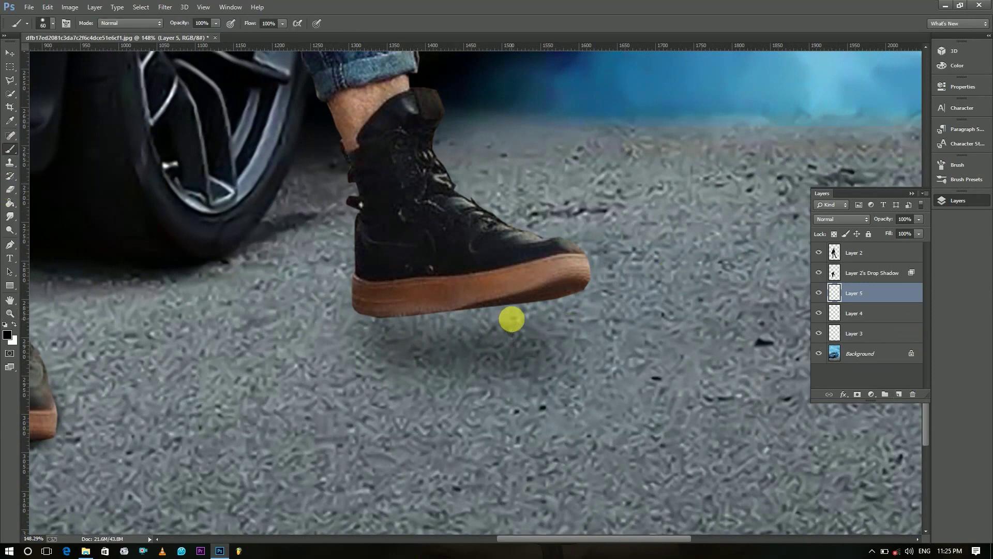
{"action": "mouse_move", "coordinate": [316, 282]}
{"action": "left_mouse_down"}
{"action": "mouse_move", "coordinate": [349, 314]}
{"action": "mouse_move", "coordinate": [270, 233]}
{"action": "left_mouse_up"}
Step: Apply a Gaussian Blur with a 33.2 pixel radius to the stroke between the heel and the wheel
{"action": "left_click", "coordinate": [9, 53]}
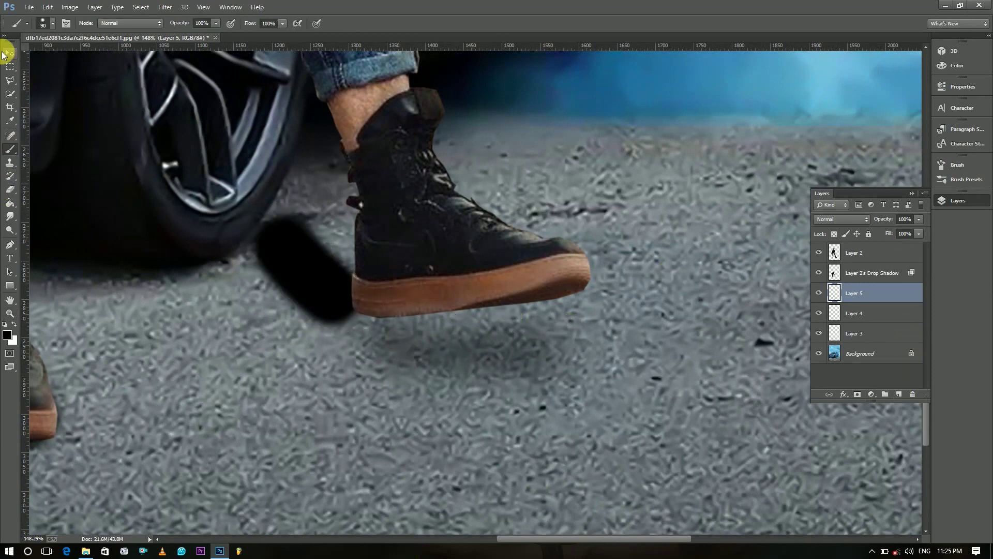
{"action": "left_click", "coordinate": [165, 7]}
{"action": "mouse_move", "coordinate": [272, 135]}
{"action": "left_click", "coordinate": [357, 204]}
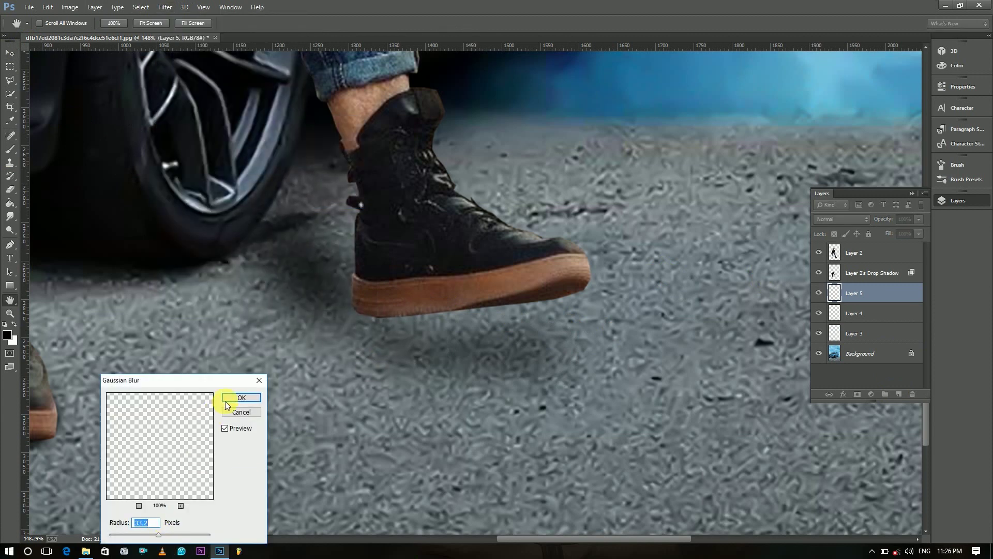
{"action": "left_click", "coordinate": [243, 398]}
Step: Transform the blurred heel shadow to about 85% width and 125% height, rotate it about -27.6° and move it behind the shoe
{"action": "left_click_drag", "start_coordinate": [308, 153], "coordinate": [306, 93]}
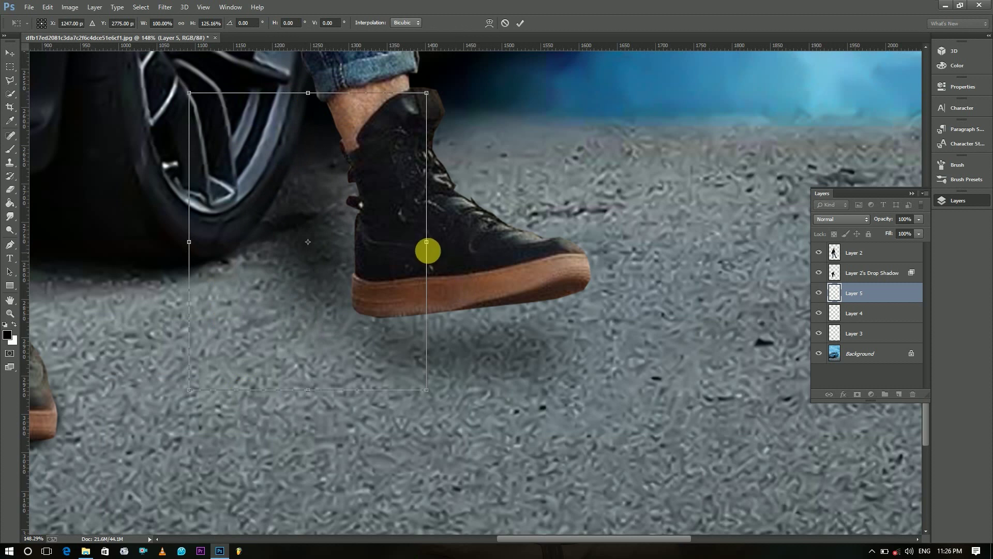
{"action": "left_click_drag", "start_coordinate": [427, 241], "coordinate": [392, 242]}
{"action": "left_click_drag", "start_coordinate": [455, 293], "coordinate": [355, 266]}
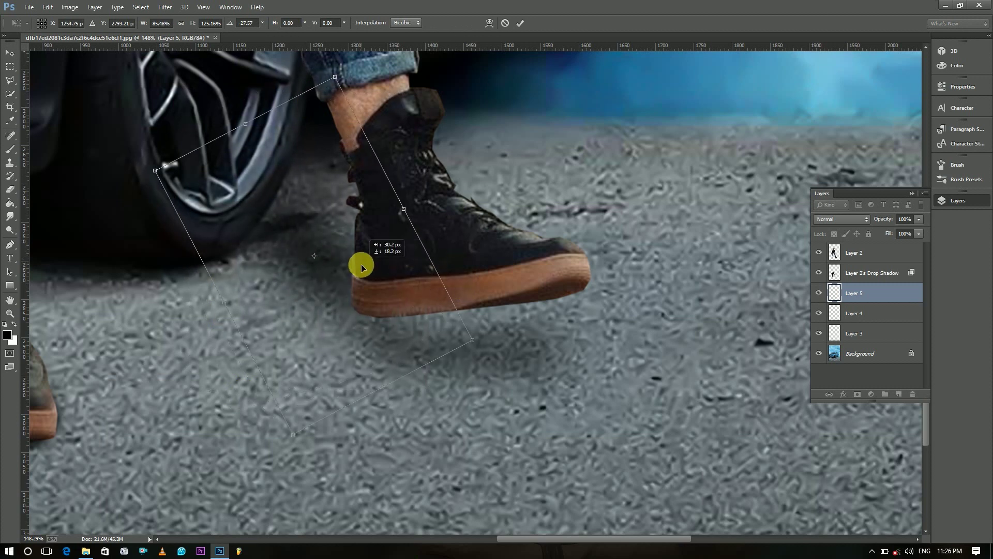
{"action": "left_click", "coordinate": [521, 24]}
Step: Set the heel shadow layer's opacity to 60% and clear the layer selection
{"action": "left_click", "coordinate": [920, 218]}
{"action": "left_click", "coordinate": [898, 228]}
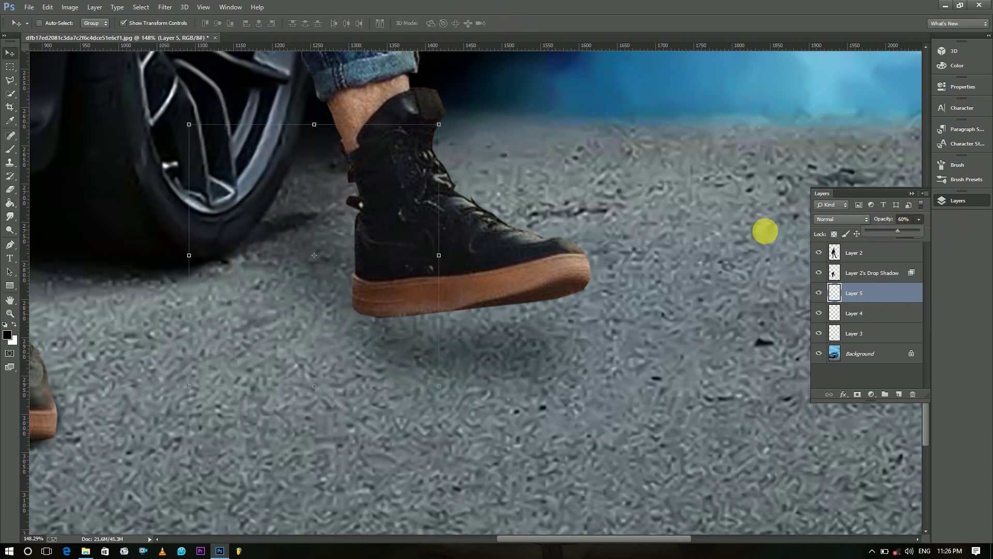
{"action": "key", "text": "z"}
{"action": "right_click", "coordinate": [765, 230]}
{"action": "left_click", "coordinate": [797, 238]}
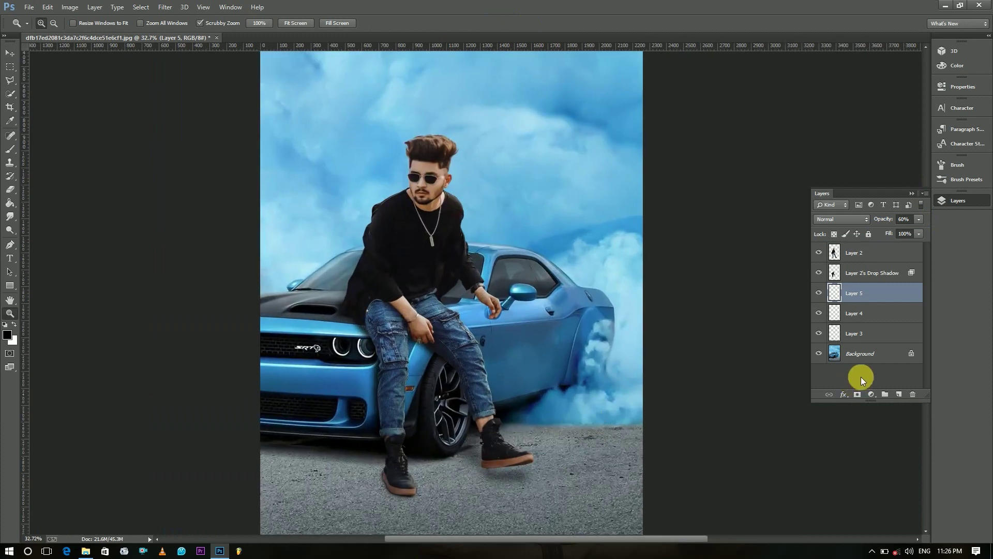
{"action": "left_click", "coordinate": [861, 377]}
{"action": "left_click_drag", "start_coordinate": [500, 367], "coordinate": [527, 337]}
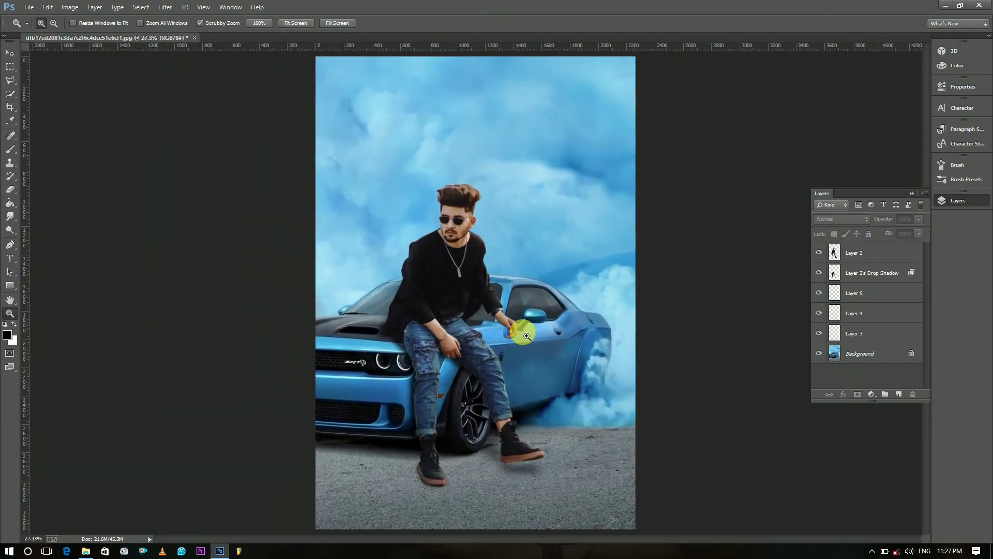
Step: Apply a Color Balance adjustment to the man's layer, with highlight color levels of -6, 0 and +30
{"action": "mouse_move", "coordinate": [523, 384]}
{"action": "left_mouse_down"}
{"action": "mouse_move", "coordinate": [483, 370]}
{"action": "mouse_move", "coordinate": [519, 380]}
{"action": "left_mouse_up"}
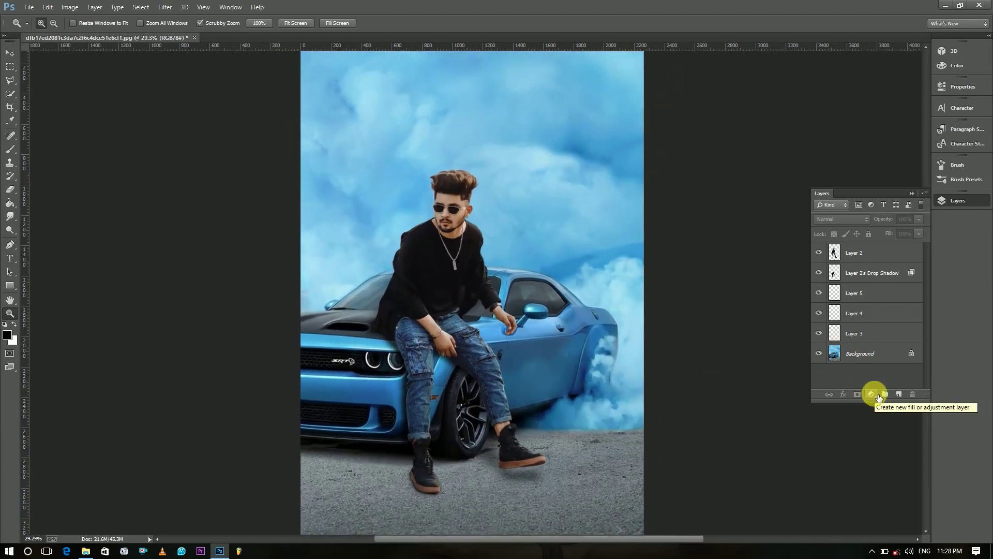
{"action": "left_click", "coordinate": [891, 251]}
{"action": "left_click", "coordinate": [71, 7]}
{"action": "mouse_move", "coordinate": [166, 32]}
{"action": "left_click", "coordinate": [204, 97]}
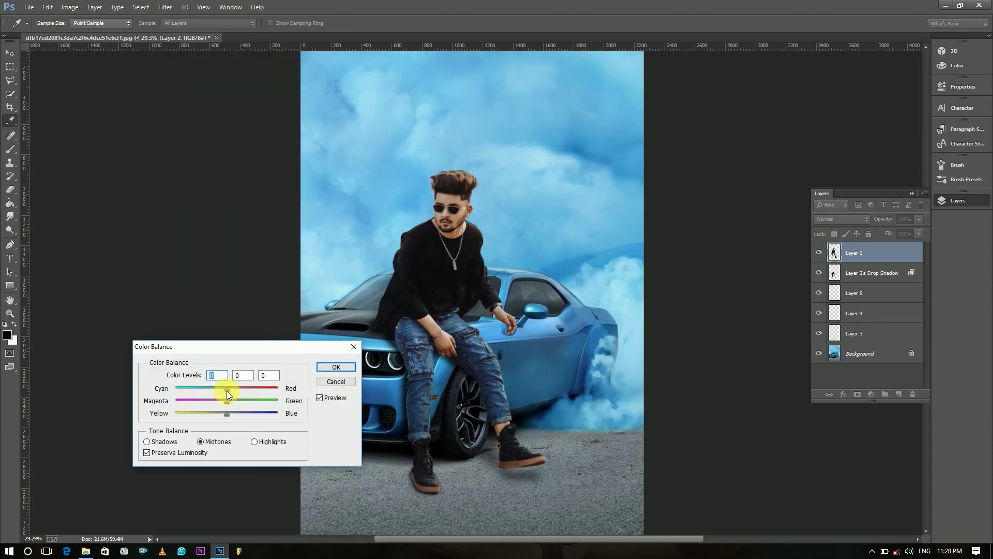
{"action": "left_click_drag", "start_coordinate": [216, 388], "coordinate": [243, 421]}
{"action": "left_click", "coordinate": [253, 441]}
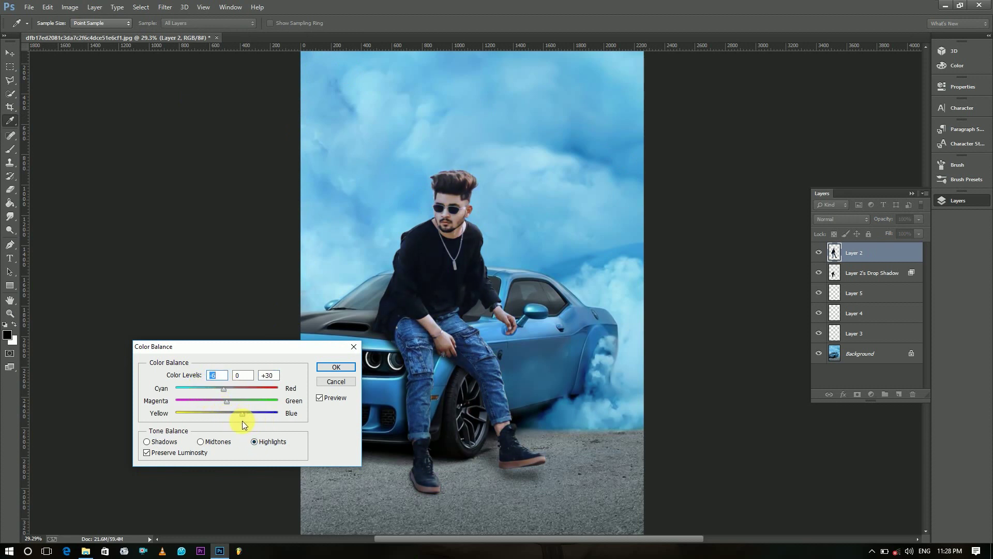
{"action": "left_click", "coordinate": [335, 368]}
Step: Add a Color Balance adjustment layer on top of all layers and set its highlights to -7, +1 and +8
{"action": "mouse_move", "coordinate": [503, 293]}
{"action": "left_mouse_down"}
{"action": "mouse_move", "coordinate": [481, 285]}
{"action": "mouse_move", "coordinate": [509, 299]}
{"action": "mouse_move", "coordinate": [498, 294]}
{"action": "left_mouse_up"}
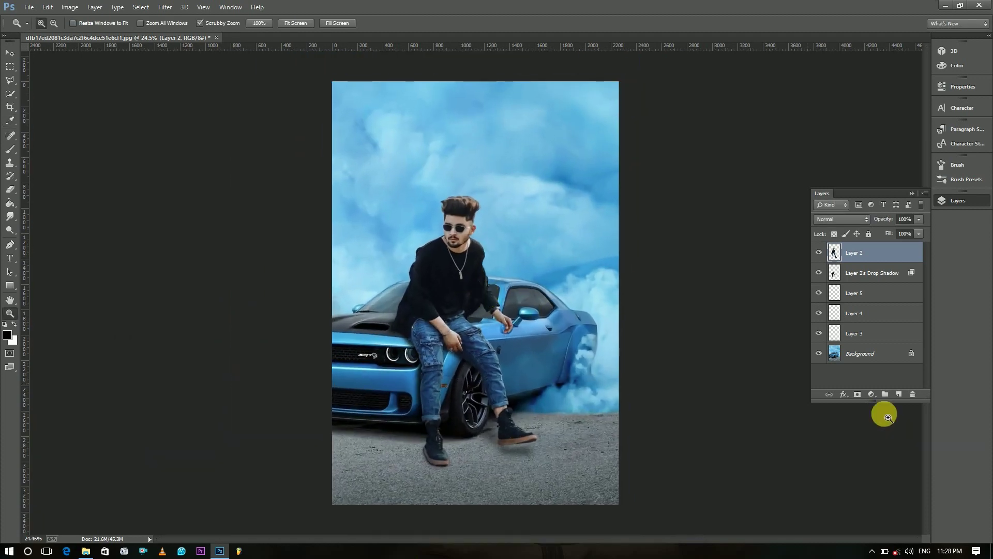
{"action": "left_click", "coordinate": [869, 379]}
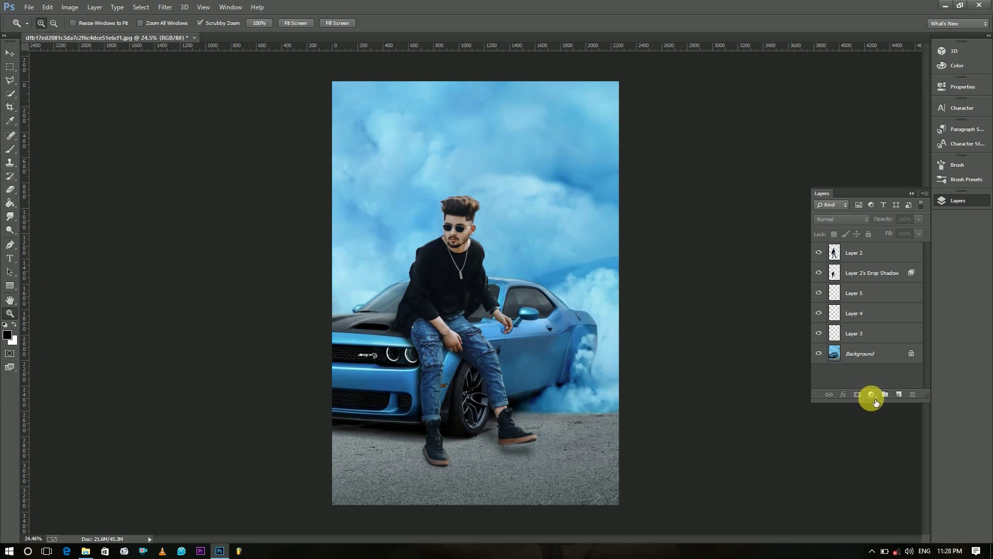
{"action": "left_click", "coordinate": [872, 394]}
{"action": "left_click", "coordinate": [898, 283]}
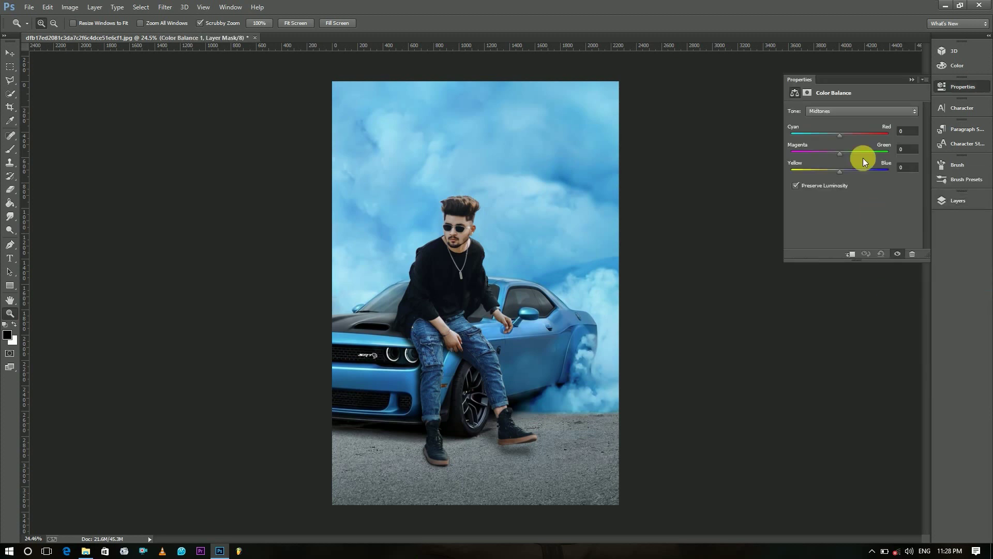
{"action": "left_click", "coordinate": [836, 134]}
{"action": "left_click_drag", "start_coordinate": [840, 136], "coordinate": [870, 169]}
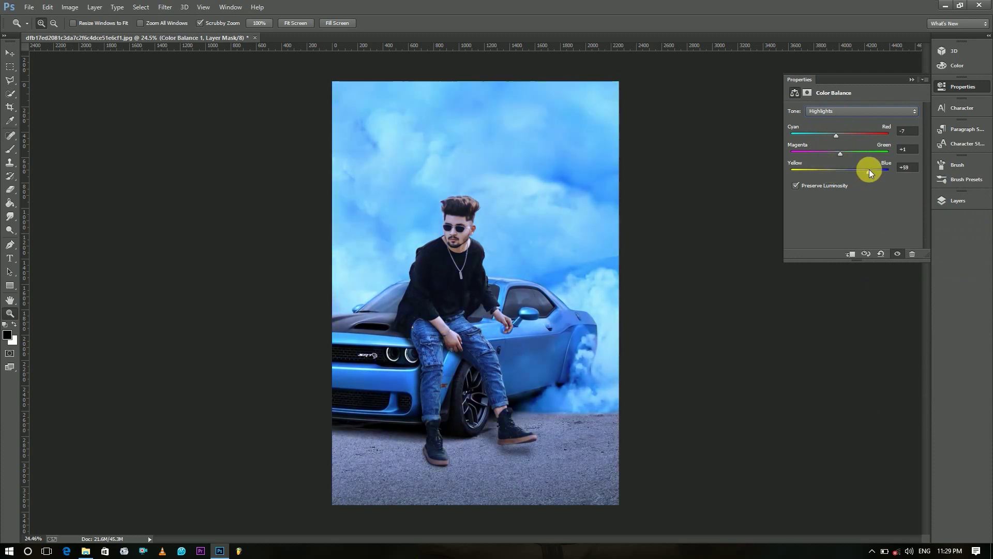
Step: Set the Color Balance adjustment layer's midtones to -8 cyan–red, 0 magenta–green and +4 yellow–blue
{"action": "left_click", "coordinate": [844, 110]}
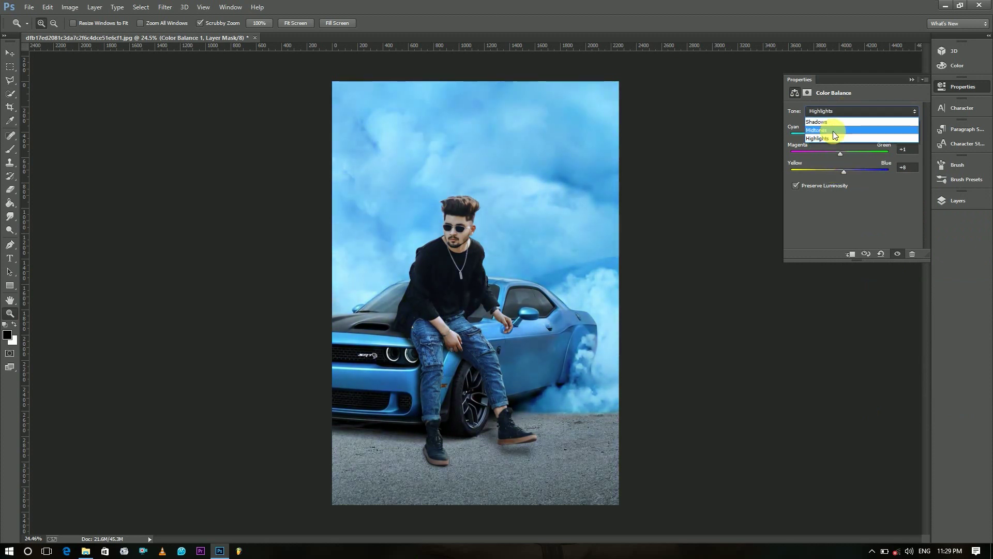
{"action": "left_click", "coordinate": [834, 133]}
{"action": "left_click_drag", "start_coordinate": [832, 136], "coordinate": [835, 135]}
{"action": "left_click_drag", "start_coordinate": [839, 170], "coordinate": [822, 175]}
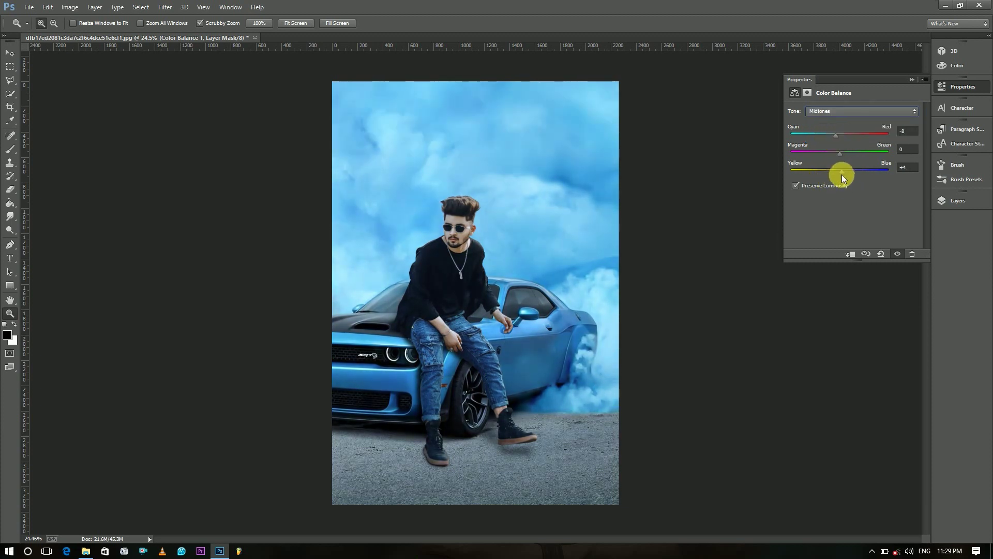
Step: Toggle the Color Balance adjustment layer's visibility to compare the image before and after, leaving no layer selected
{"action": "left_click", "coordinate": [958, 200]}
{"action": "left_click", "coordinate": [819, 253]}
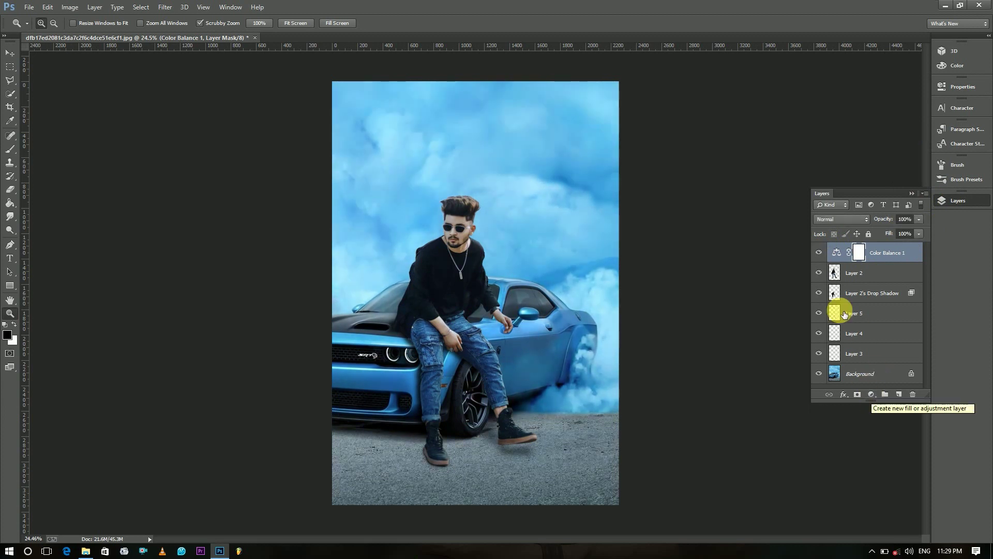
{"action": "left_click", "coordinate": [820, 252]}
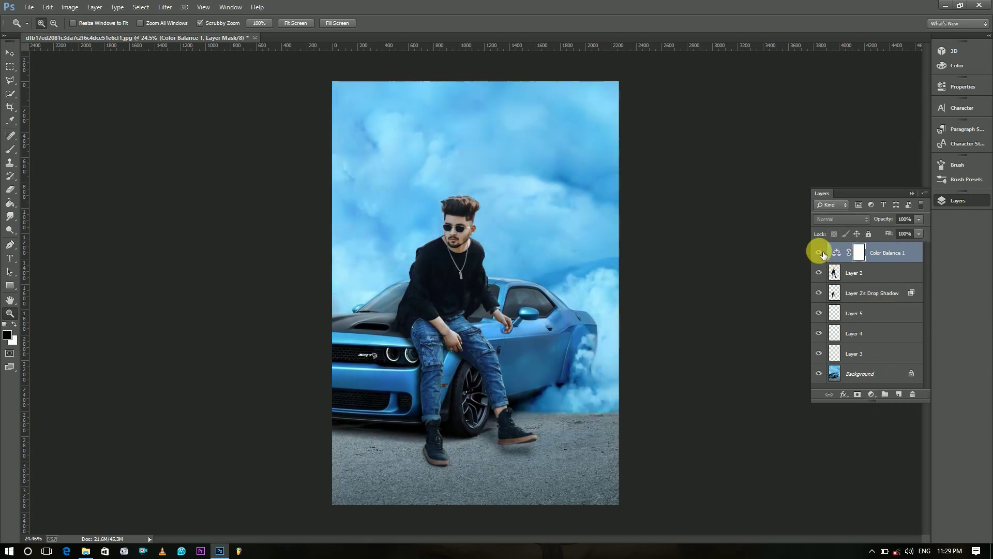
{"action": "left_click", "coordinate": [892, 374]}
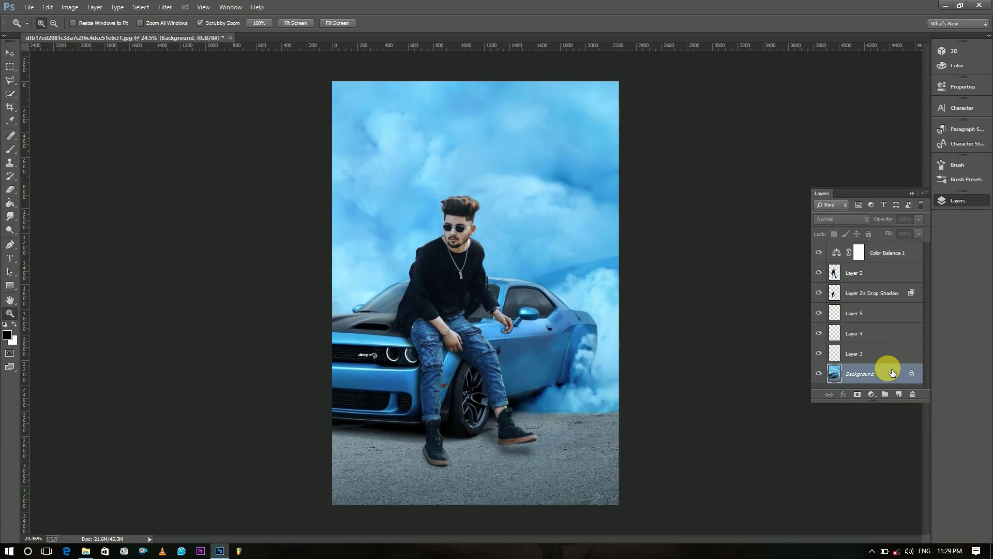
{"action": "left_click", "coordinate": [886, 386]}
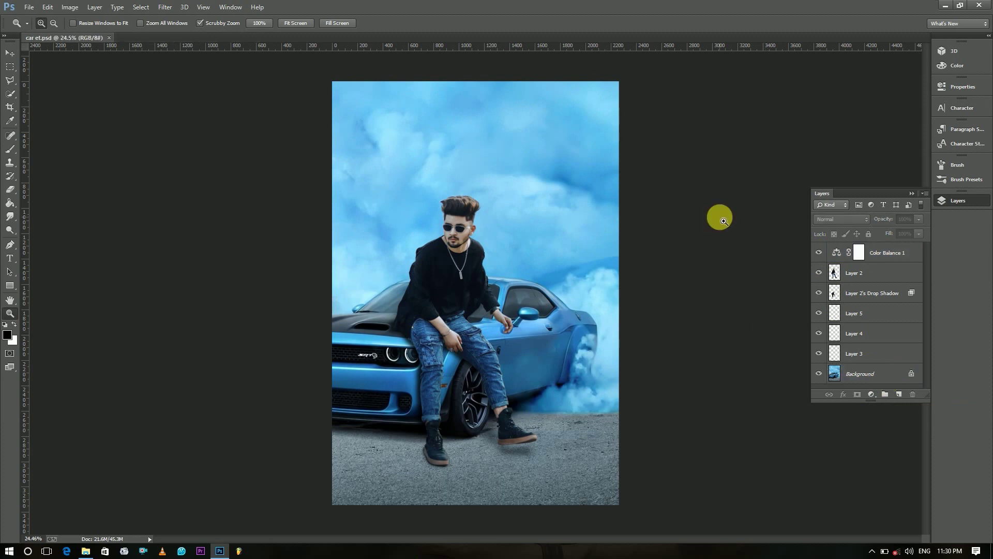
Step: Select the Background layer and open Smoke By Sona Droid (3).jpg from the Smoke folder of SONA GFX PACK
{"action": "left_click", "coordinate": [890, 382]}
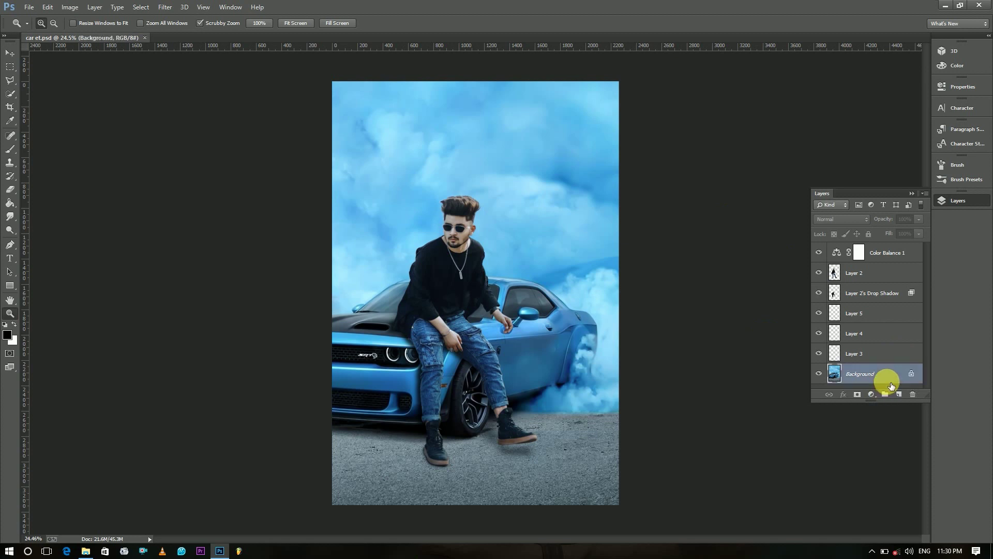
{"action": "right_click", "coordinate": [887, 381]}
{"action": "left_click", "coordinate": [630, 218]}
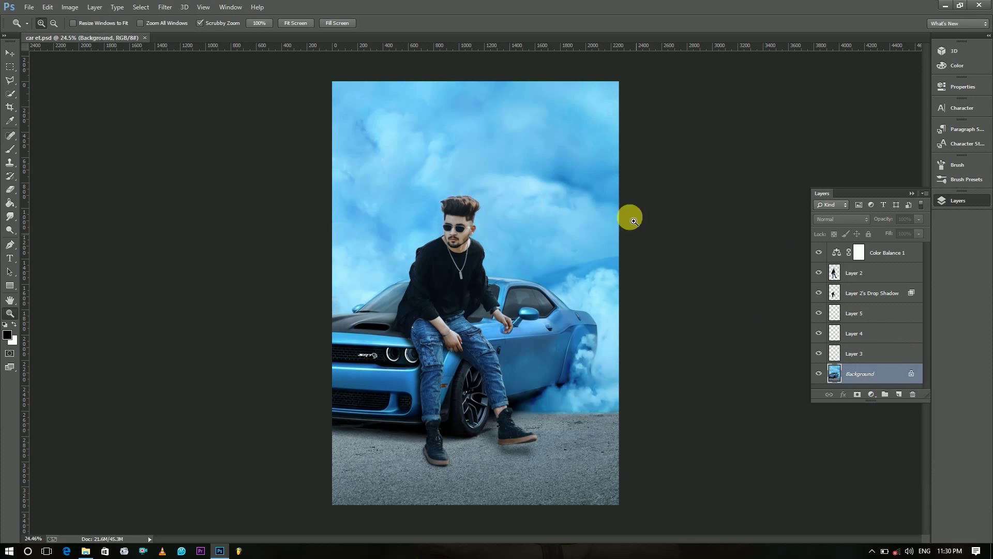
{"action": "left_click", "coordinate": [29, 7]}
{"action": "left_click", "coordinate": [37, 31]}
{"action": "left_click", "coordinate": [245, 23]}
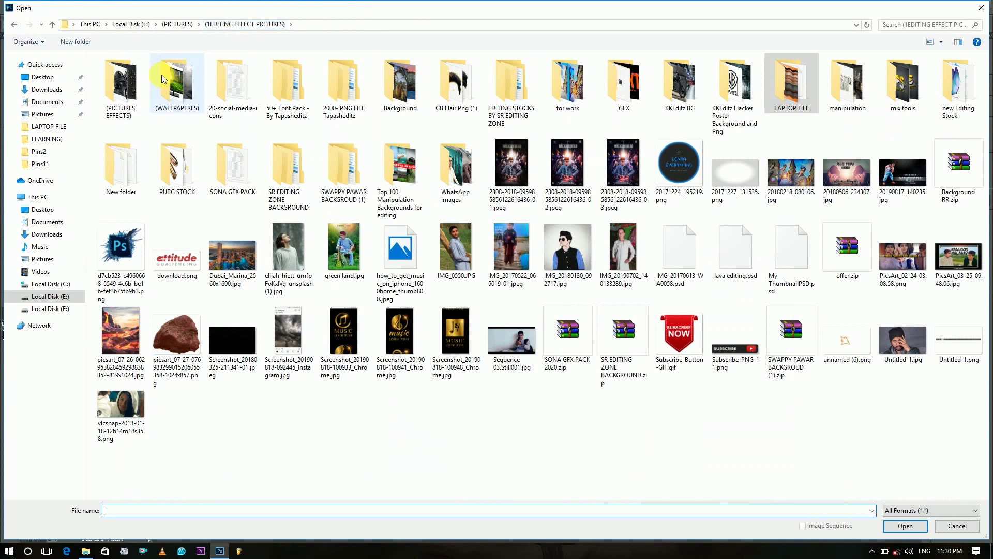
{"action": "double_click", "coordinate": [253, 173]}
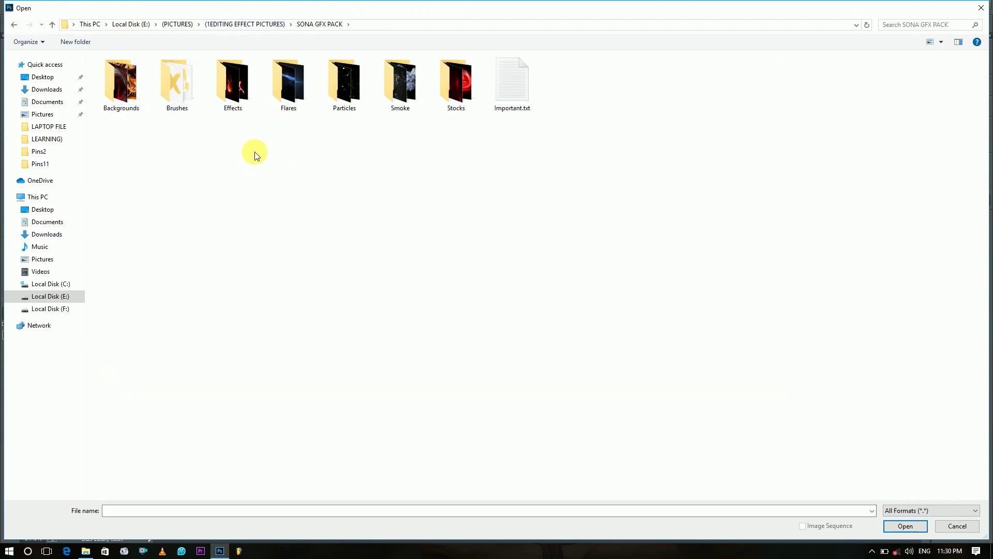
{"action": "double_click", "coordinate": [393, 81]}
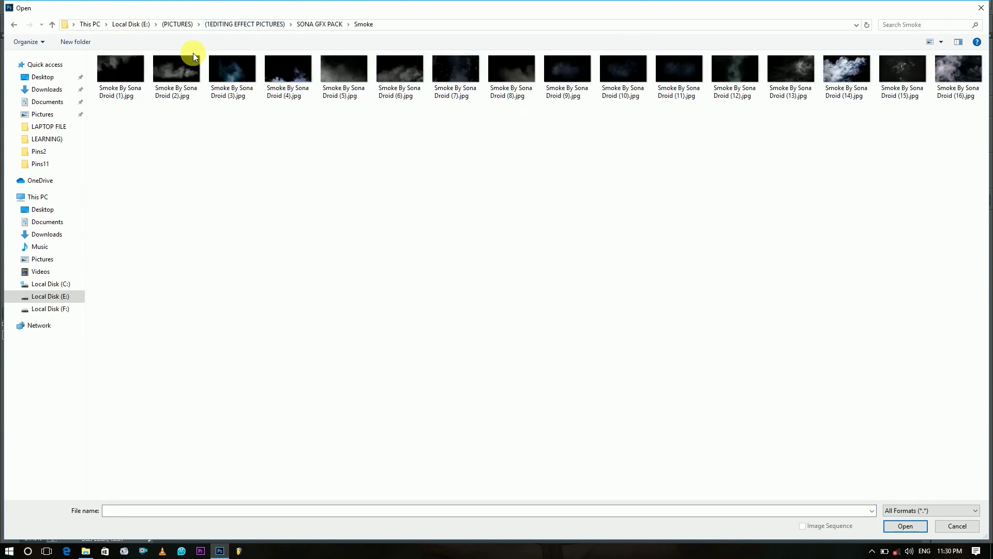
{"action": "double_click", "coordinate": [226, 70]}
Step: Copy the smoke image onto the lower part of the car composite and close the smoke file
{"action": "left_click", "coordinate": [10, 54]}
{"action": "left_click_drag", "start_coordinate": [517, 363], "coordinate": [513, 463]}
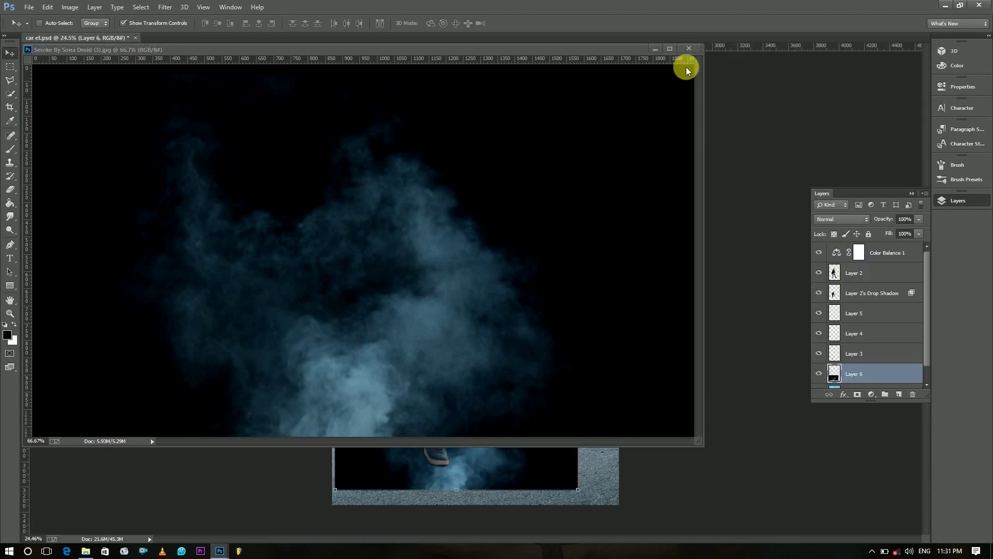
{"action": "left_click", "coordinate": [689, 49]}
Step: Move the smoke layer to the top of the layer stack and set its blend mode to Screen
{"action": "left_click_drag", "start_coordinate": [896, 370], "coordinate": [898, 248]}
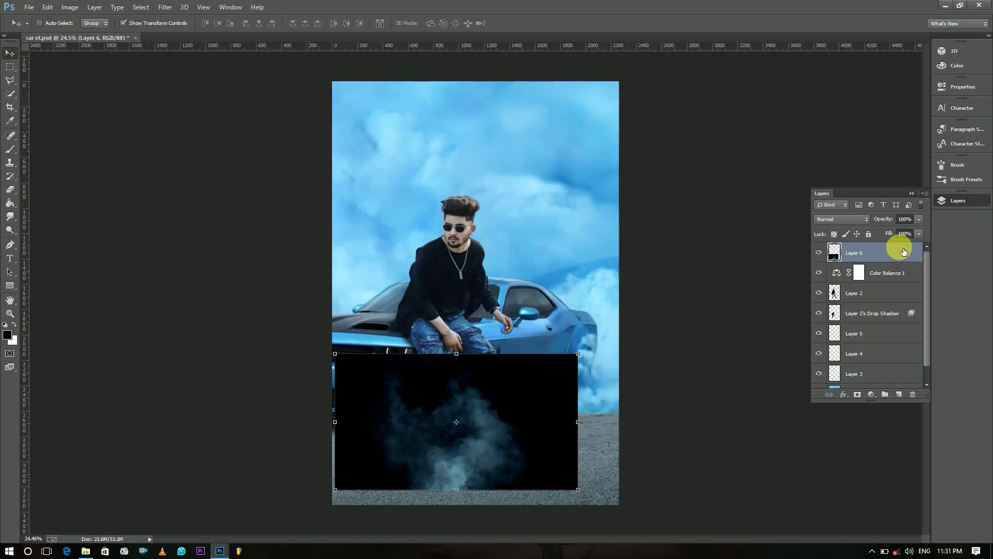
{"action": "left_click", "coordinate": [846, 219]}
{"action": "left_click", "coordinate": [822, 312]}
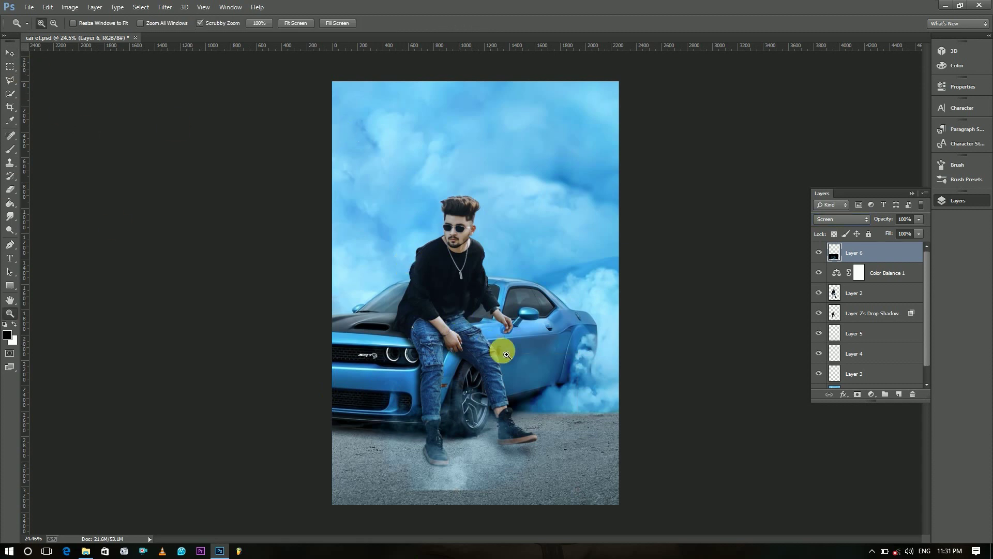
Step: Reposition and enlarge the smoke layer so it spreads across the road and beyond the picture's right edge
{"action": "scroll", "coordinate": [492, 344], "scroll_direction": "down", "scroll_amount": 2}
{"action": "key", "text": "c"}
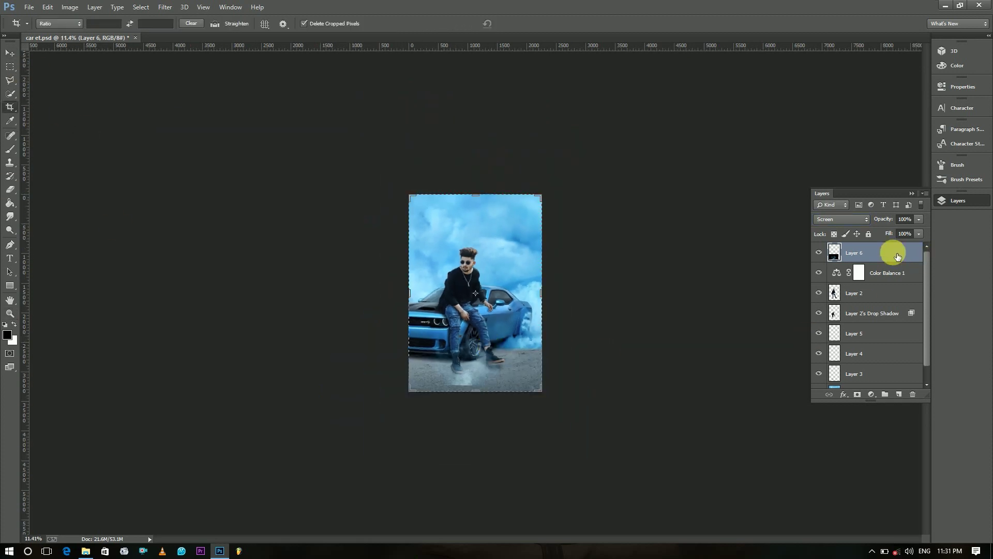
{"action": "key", "text": "v"}
{"action": "left_click_drag", "start_coordinate": [522, 322], "coordinate": [582, 288]}
{"action": "left_click_drag", "start_coordinate": [540, 391], "coordinate": [563, 377]}
{"action": "left_click", "coordinate": [520, 23]}
{"action": "key", "text": "z"}
{"action": "left_click", "coordinate": [505, 355]}
{"action": "left_click_drag", "start_coordinate": [505, 355], "coordinate": [481, 356]}
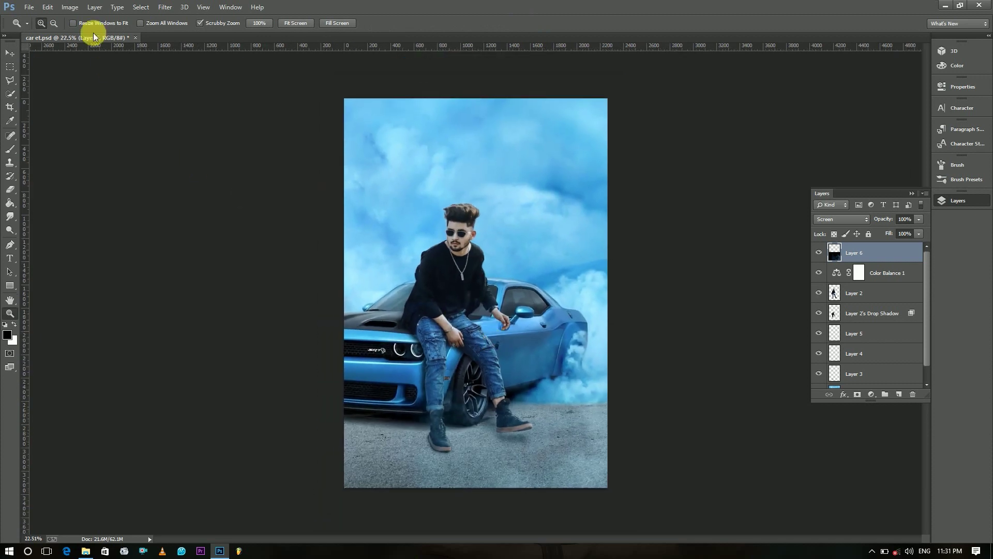
Step: Apply a Vibrance adjustment to the smoke layer with the saturation at +82
{"action": "left_click", "coordinate": [70, 7]}
{"action": "mouse_move", "coordinate": [145, 31]}
{"action": "left_click", "coordinate": [207, 73]}
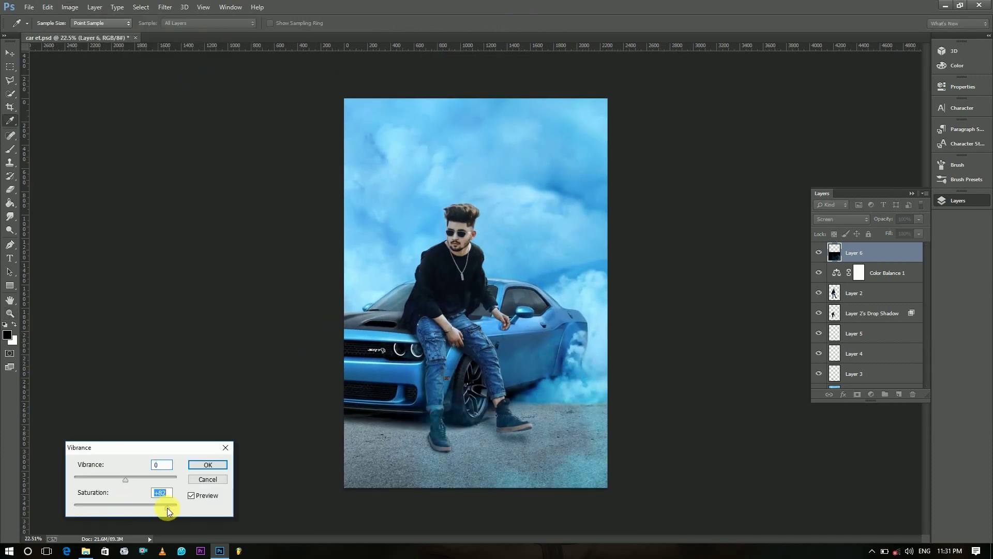
{"action": "left_click", "coordinate": [206, 465]}
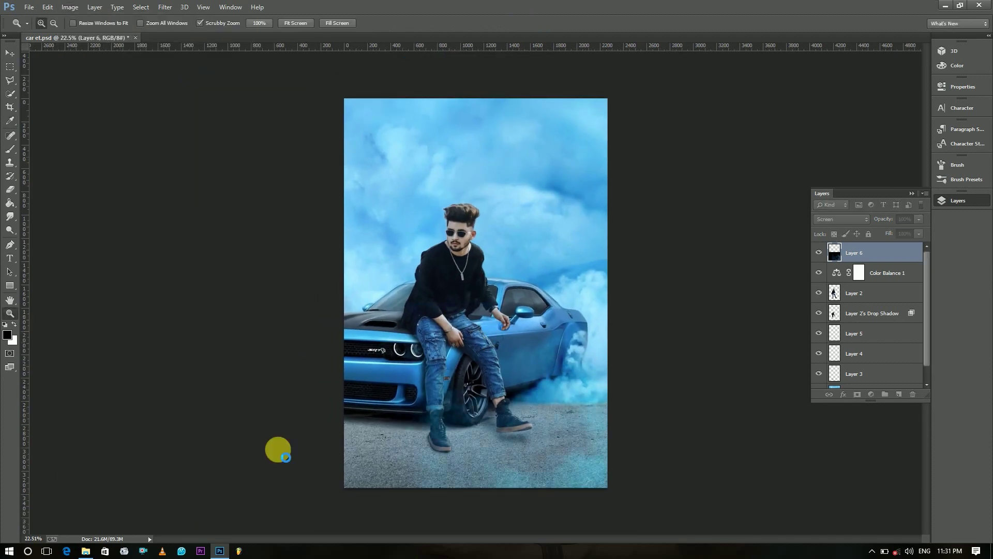
Step: Duplicate the smoke layer twice and merge the copies back into one stronger smoke layer
{"action": "key", "text": "ctrl+j"}
{"action": "key", "text": "ctrl+j"}
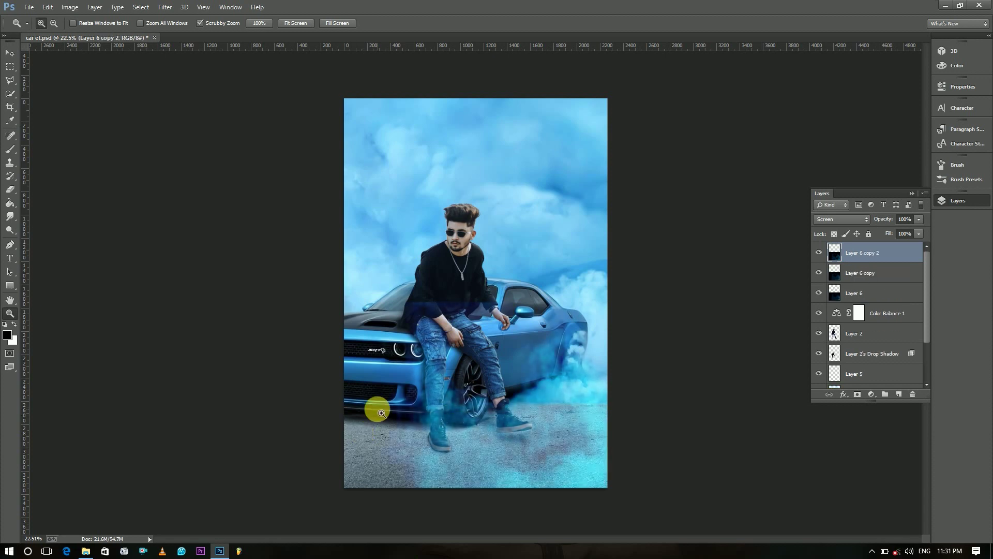
{"action": "key", "text": "ctrl+e"}
{"action": "key", "text": "ctrl+e"}
Step: Erase the smoke over the man's torso and upper legs with a soft 507 px eraser at 7% hardness
{"action": "left_click", "coordinate": [10, 189]}
{"action": "left_click", "coordinate": [51, 23]}
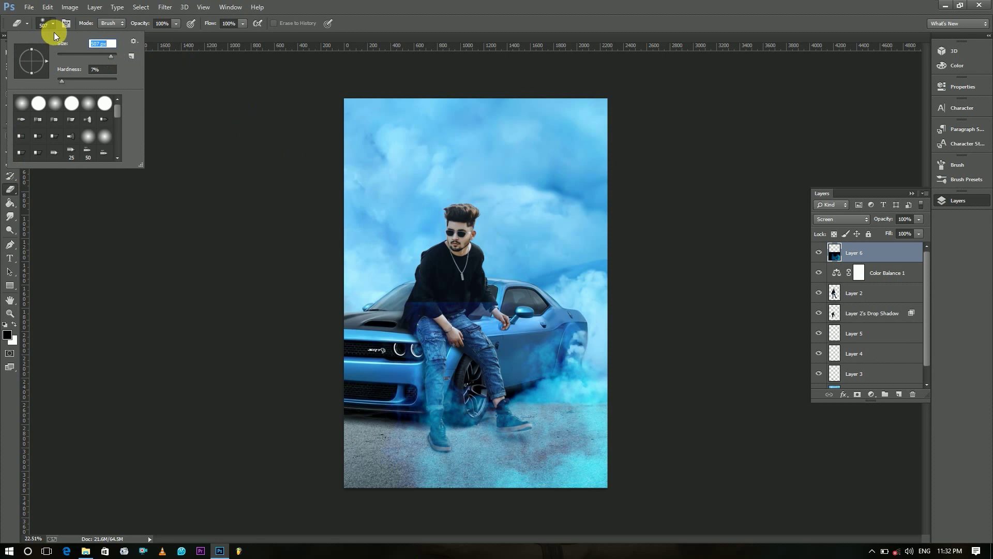
{"action": "key", "text": "Return"}
{"action": "mouse_move", "coordinate": [437, 295]}
{"action": "left_mouse_down"}
{"action": "mouse_move", "coordinate": [437, 348]}
{"action": "mouse_move", "coordinate": [455, 403]}
{"action": "left_mouse_up"}
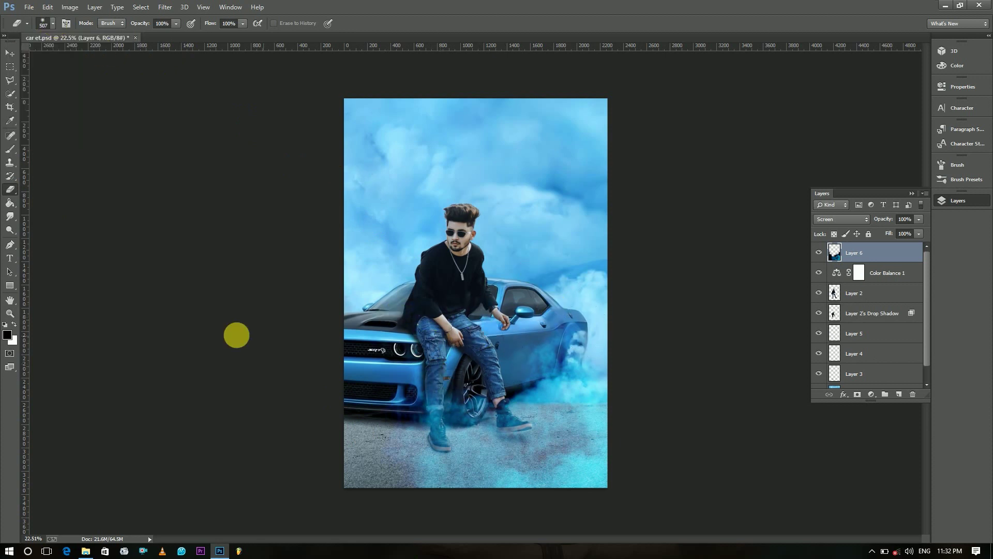
Step: Shift the smoke layer slightly down and to the left over the road
{"action": "key", "text": "v"}
{"action": "scroll", "coordinate": [461, 300], "scroll_direction": "down", "scroll_amount": 2}
{"action": "left_click_drag", "start_coordinate": [543, 368], "coordinate": [523, 378]}
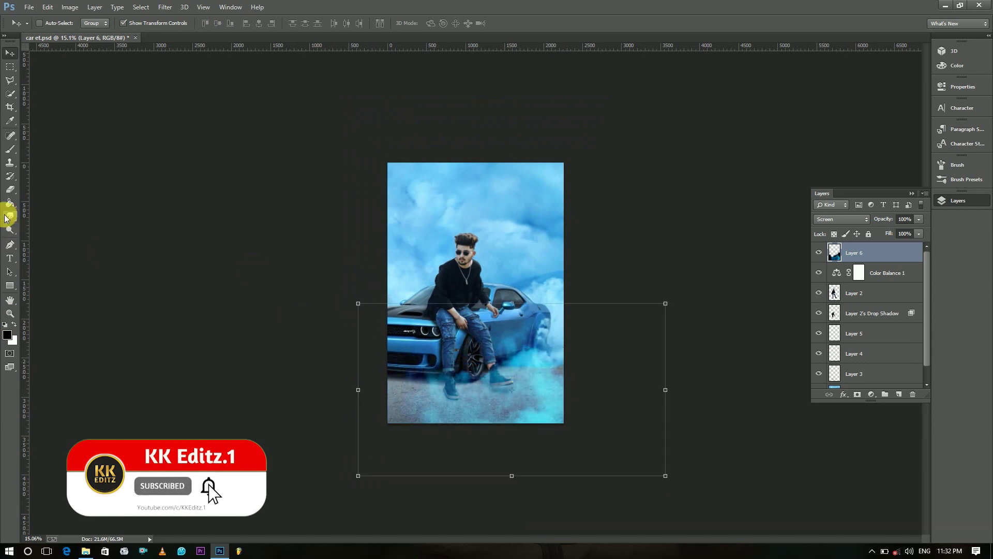
Step: Erase the smoke over the man's lower legs and shoes with a soft eraser at 56% opacity and 200 px
{"action": "left_click", "coordinate": [10, 189]}
{"action": "left_click", "coordinate": [47, 23]}
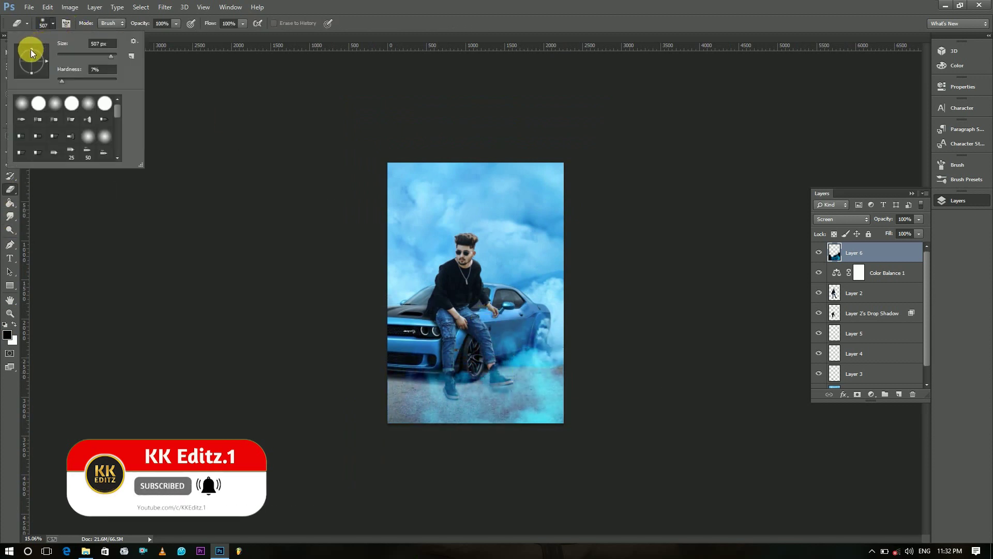
{"action": "left_click_drag", "start_coordinate": [148, 24], "coordinate": [124, 26]}
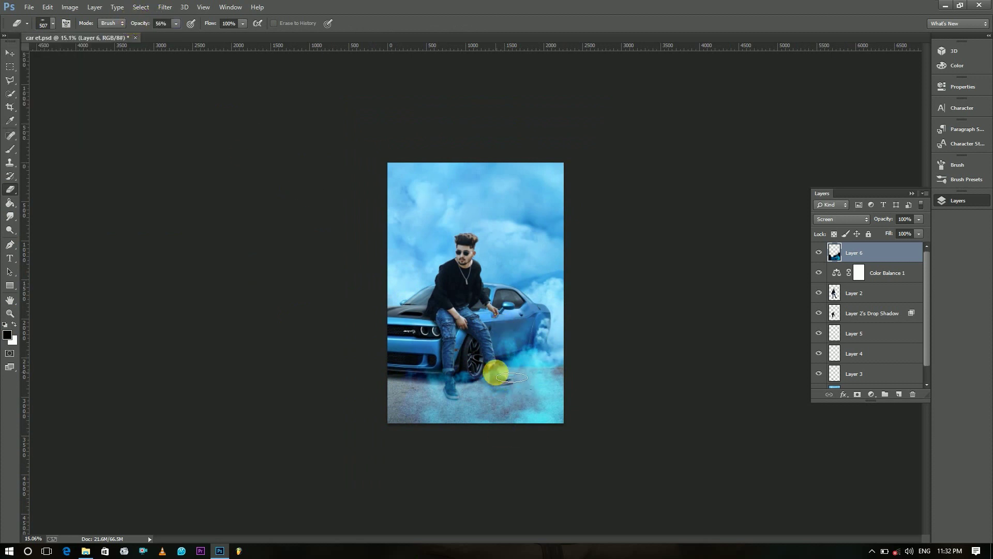
{"action": "left_click", "coordinate": [48, 23]}
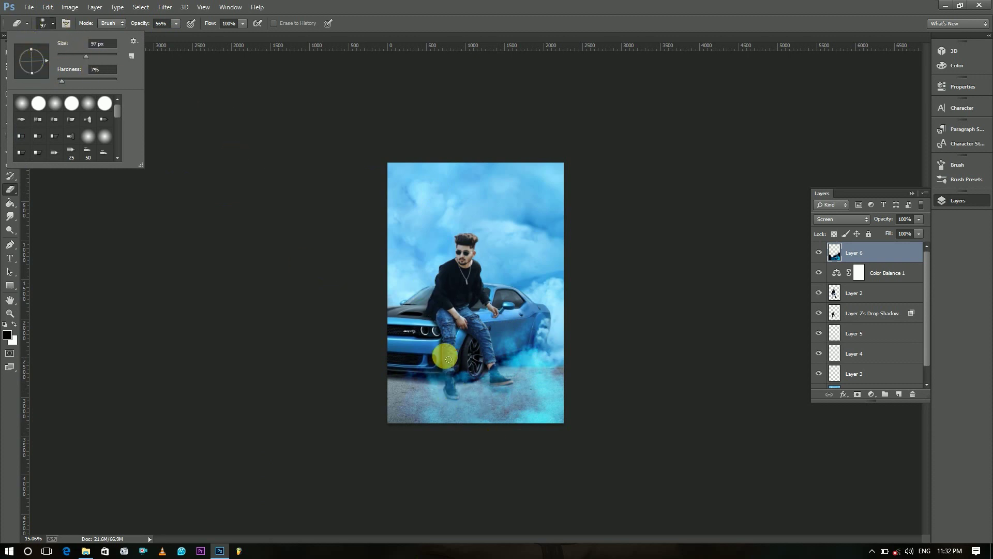
{"action": "left_click", "coordinate": [51, 22]}
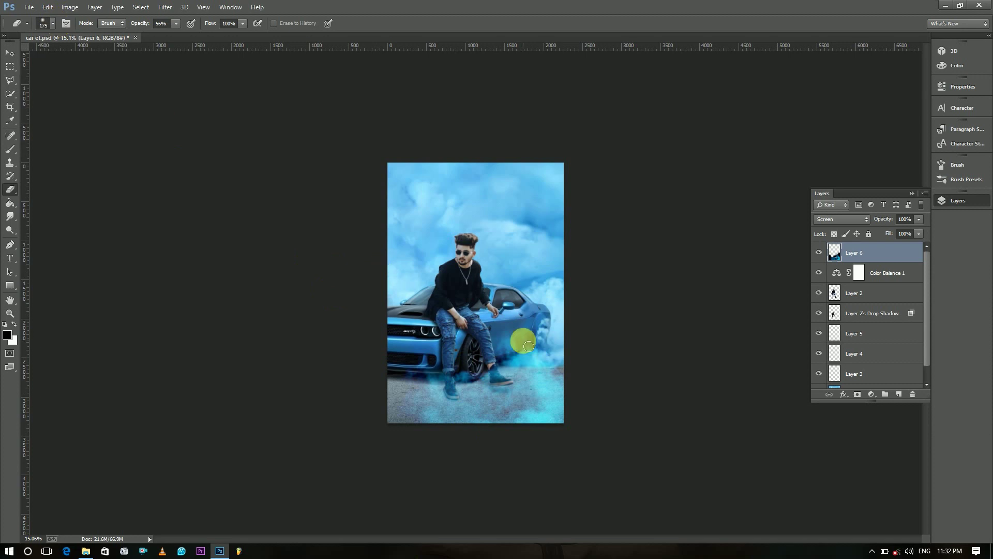
{"action": "key", "text": "bracketright"}
{"action": "left_click_drag", "start_coordinate": [459, 400], "coordinate": [499, 383]}
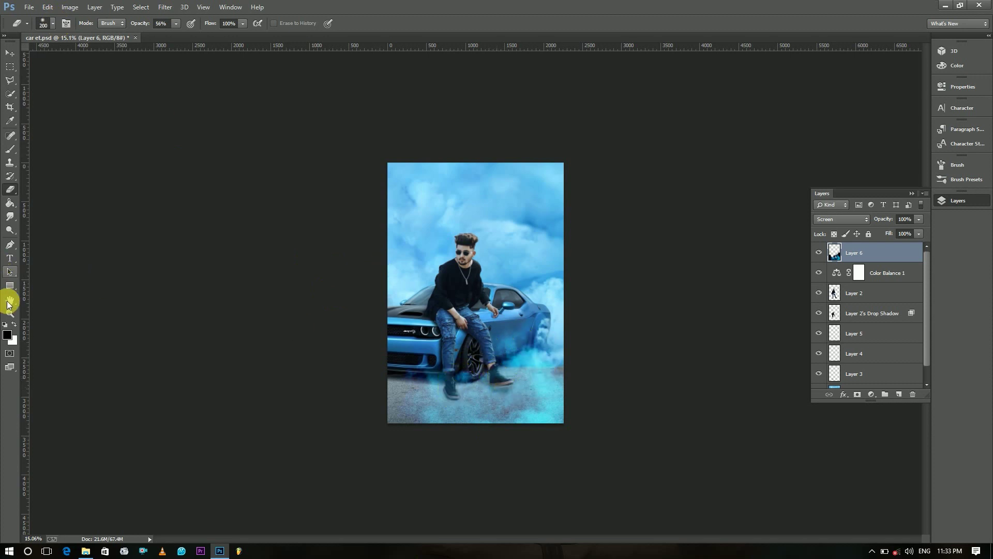
{"action": "key", "text": "z"}
{"action": "left_click_drag", "start_coordinate": [400, 305], "coordinate": [411, 310]}
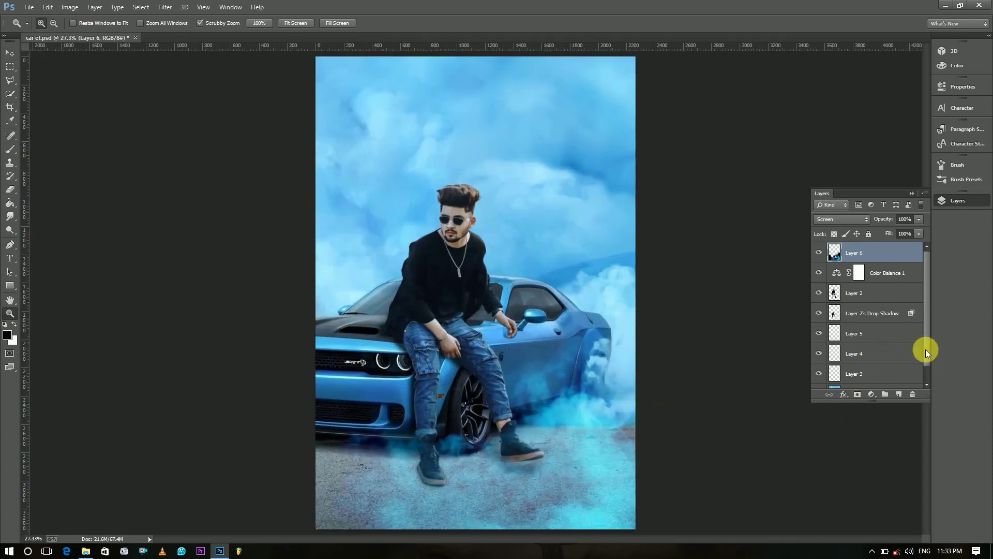
Step: Merge all visible layers into the Background layer and duplicate it
{"action": "left_click_drag", "start_coordinate": [926, 349], "coordinate": [925, 367]}
{"action": "left_click", "coordinate": [892, 381]}
{"action": "right_click", "coordinate": [892, 381]}
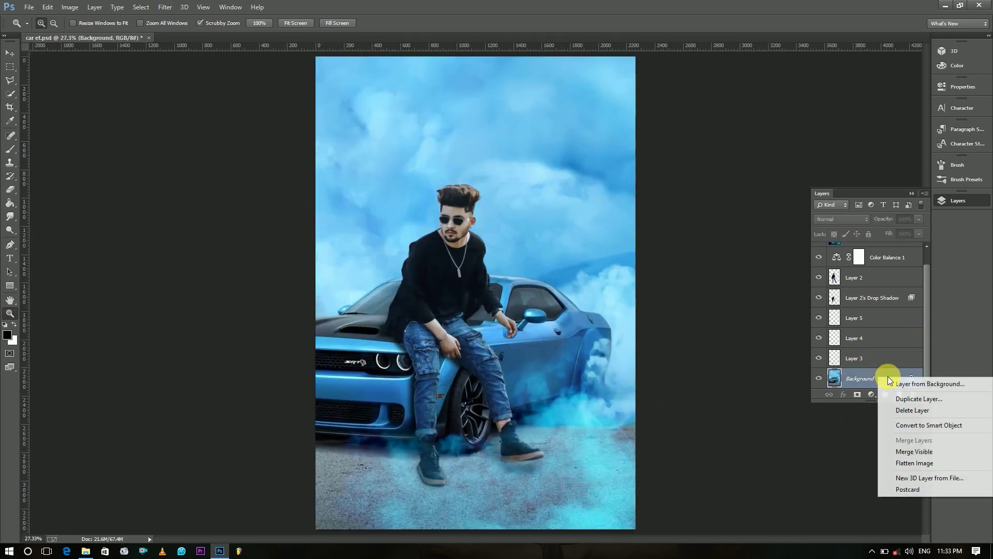
{"action": "left_click", "coordinate": [911, 451]}
{"action": "left_click_drag", "start_coordinate": [880, 253], "coordinate": [899, 395]}
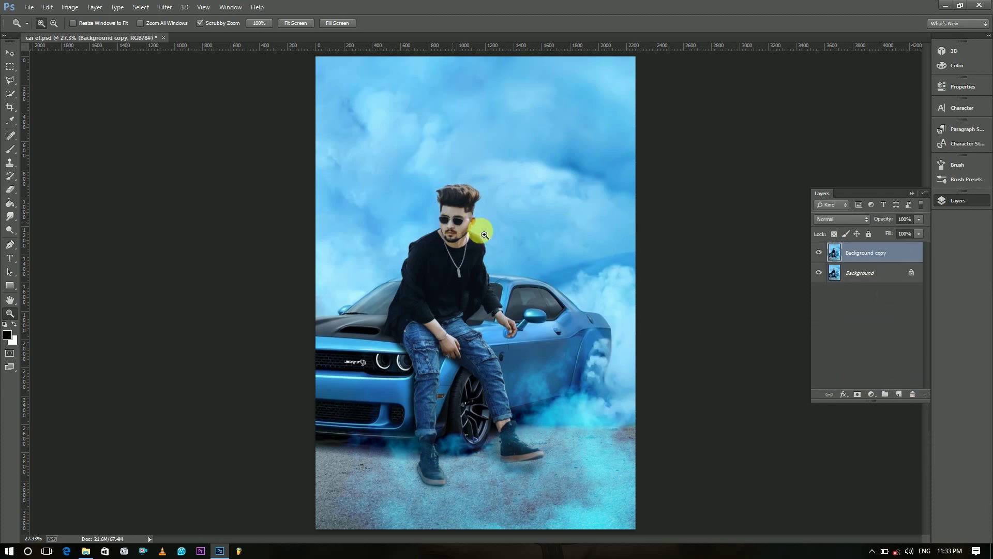
Step: Set the foreground colour to bright blue 0098ff for painting the man's sunglasses
{"action": "left_click_drag", "start_coordinate": [456, 223], "coordinate": [517, 226]}
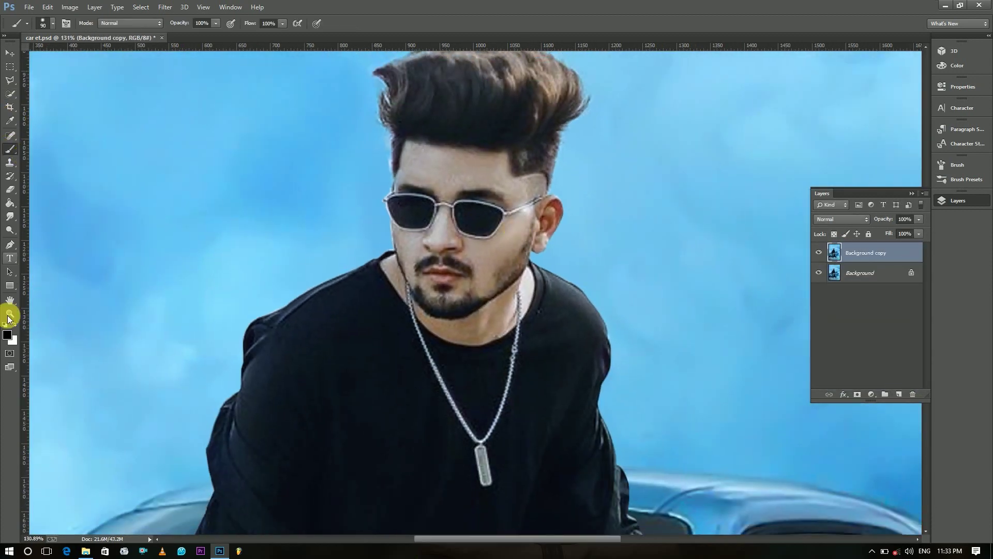
{"action": "left_click", "coordinate": [7, 334]}
{"action": "left_click", "coordinate": [65, 178]}
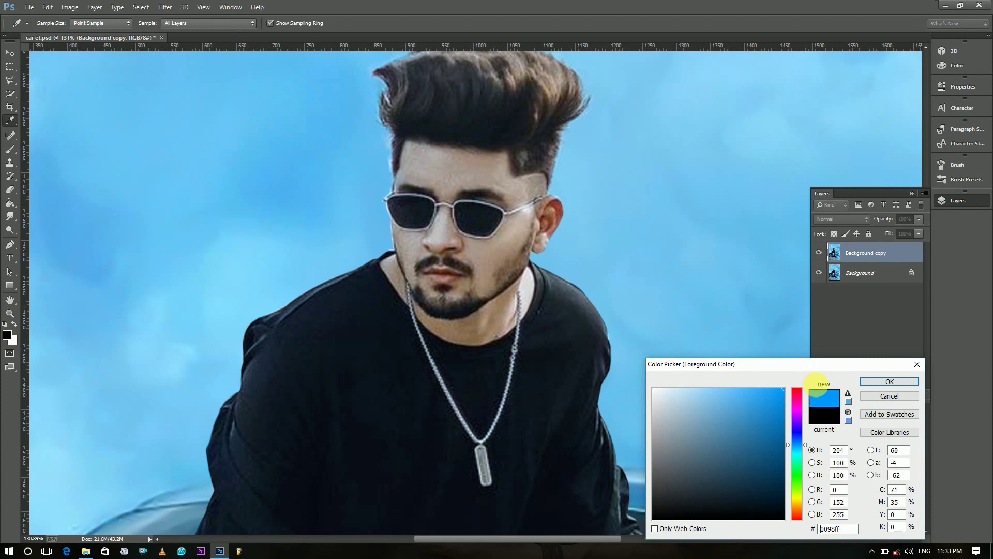
{"action": "left_click", "coordinate": [889, 381]}
{"action": "key", "text": "b"}
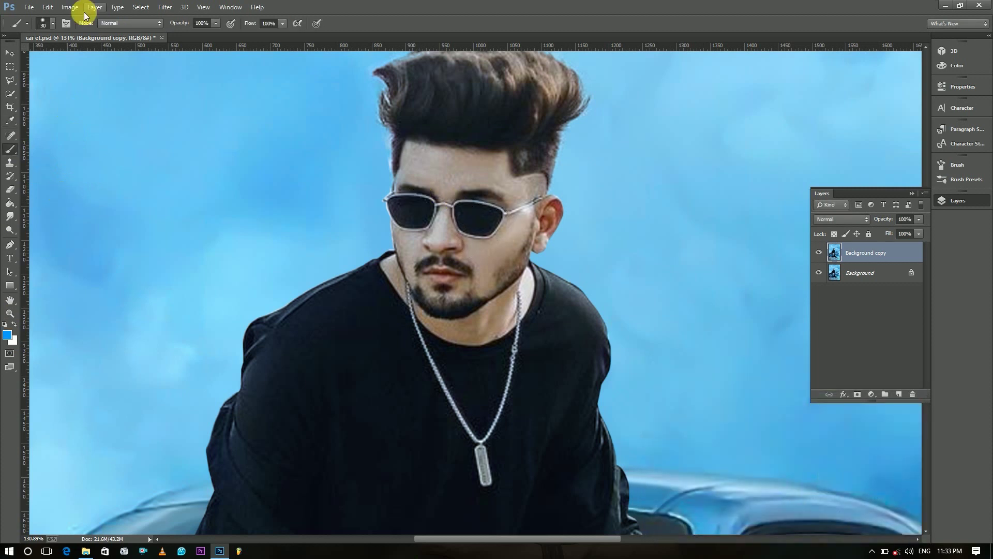
Step: Paint both sunglass lenses solid blue with a small brush, 10 px for the first lens and 25 px for the second
{"action": "left_click", "coordinate": [52, 24]}
{"action": "left_click", "coordinate": [23, 105]}
{"action": "left_click", "coordinate": [110, 80]}
{"action": "left_click", "coordinate": [47, 25]}
{"action": "left_click", "coordinate": [410, 217]}
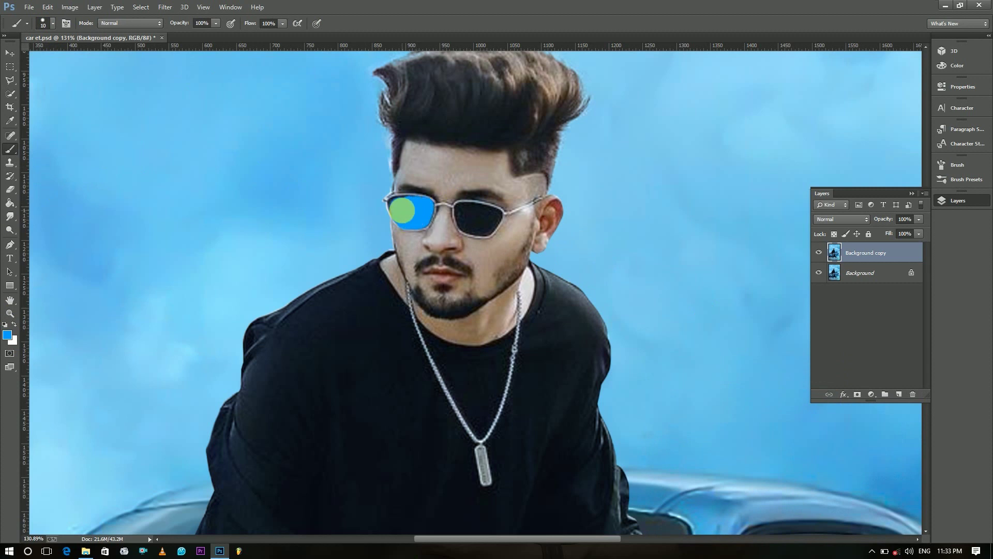
{"action": "key", "text": "bracketright"}
{"action": "key", "text": "bracketright"}
{"action": "key", "text": "bracketright"}
{"action": "left_click_drag", "start_coordinate": [482, 239], "coordinate": [475, 218]}
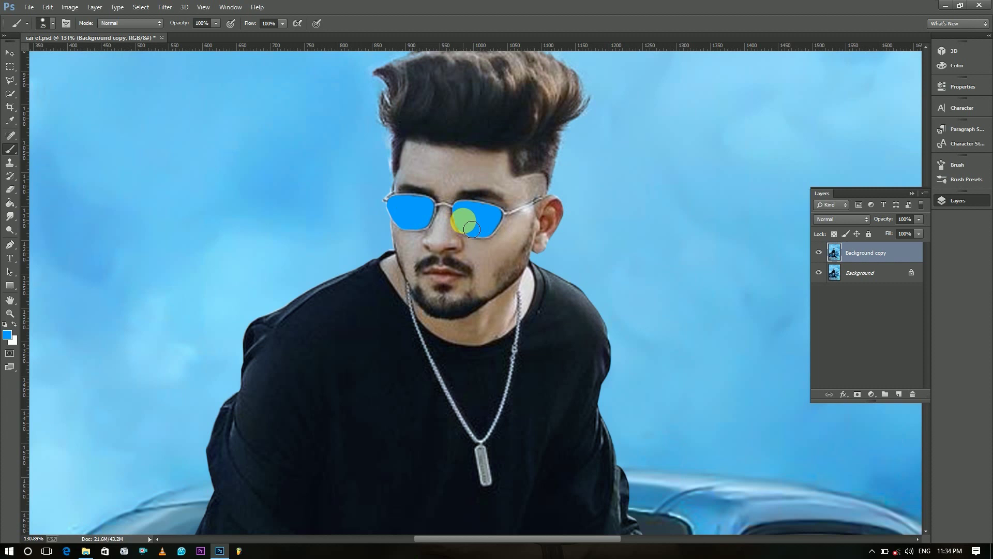
Step: Select the two blue lenses, put them on their own layer and delete the Background copy layer
{"action": "key", "text": "w"}
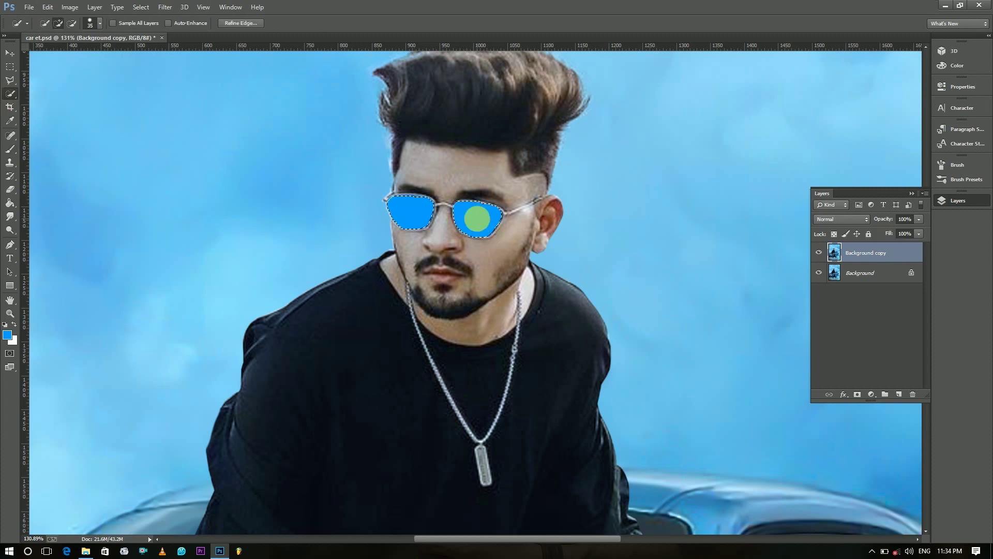
{"action": "key", "text": "ctrl+shift+alt+n"}
{"action": "left_click", "coordinate": [889, 274]}
{"action": "key", "text": "Delete"}
{"action": "key", "text": "b"}
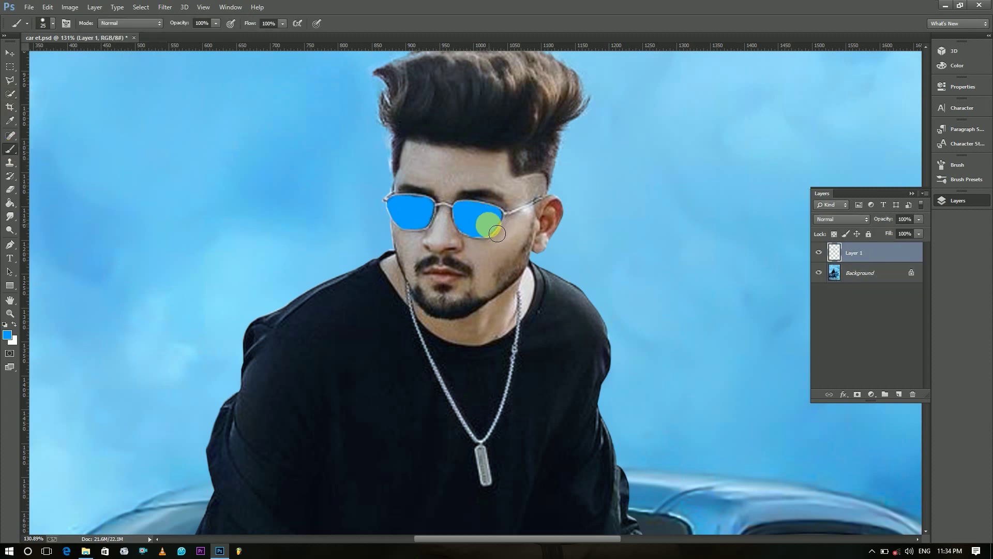
Step: Try different blending modes on the blue lens layer
{"action": "left_click", "coordinate": [849, 221]}
{"action": "left_click", "coordinate": [826, 262]}
{"action": "left_click", "coordinate": [833, 219]}
{"action": "left_click", "coordinate": [825, 355]}
{"action": "left_click", "coordinate": [831, 220]}
{"action": "left_click", "coordinate": [829, 230]}
Step: Set the blue lens layer's opacity to 50% and fit the whole image in view
{"action": "left_click", "coordinate": [918, 219]}
{"action": "left_click_drag", "start_coordinate": [919, 232], "coordinate": [899, 231]}
{"action": "key", "text": "z"}
{"action": "right_click", "coordinate": [691, 247]}
{"action": "left_click", "coordinate": [720, 253]}
{"action": "right_click", "coordinate": [639, 271]}
{"action": "left_click", "coordinate": [651, 284]}
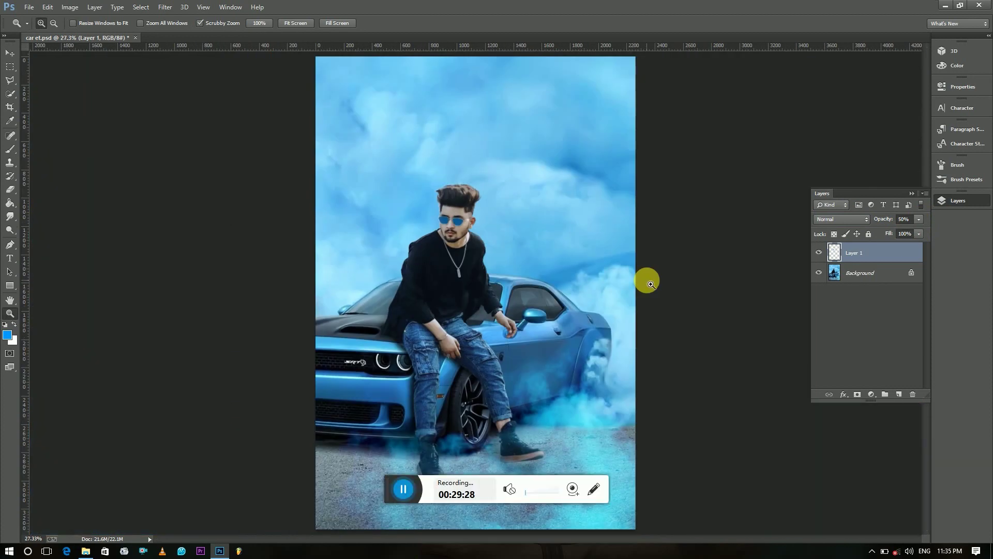
Step: Flatten the lens layer into the image and duplicate the Background layer
{"action": "left_click", "coordinate": [833, 273]}
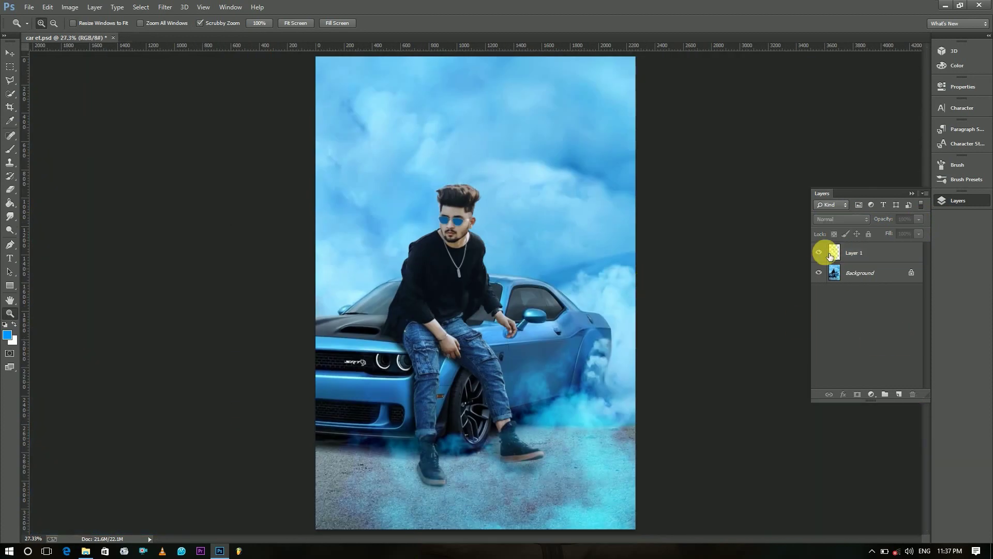
{"action": "right_click", "coordinate": [893, 256]}
{"action": "left_click", "coordinate": [800, 379]}
{"action": "left_click_drag", "start_coordinate": [904, 255], "coordinate": [899, 393]}
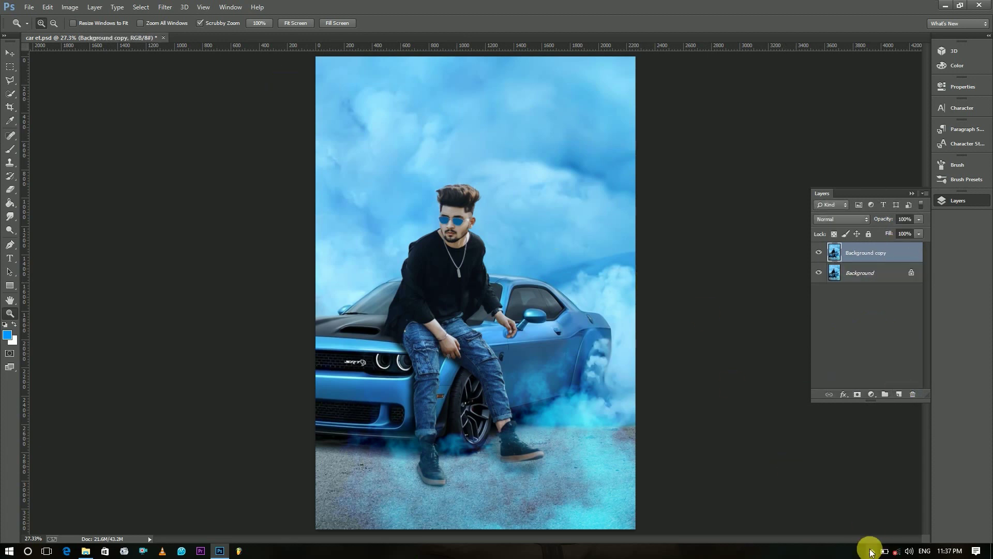
Step: Adjust the exposure, highlights, shadows, clarity and vibrance of the copy with the Camera Raw filter and cool its temperature
{"action": "left_click", "coordinate": [165, 6]}
{"action": "left_click", "coordinate": [175, 69]}
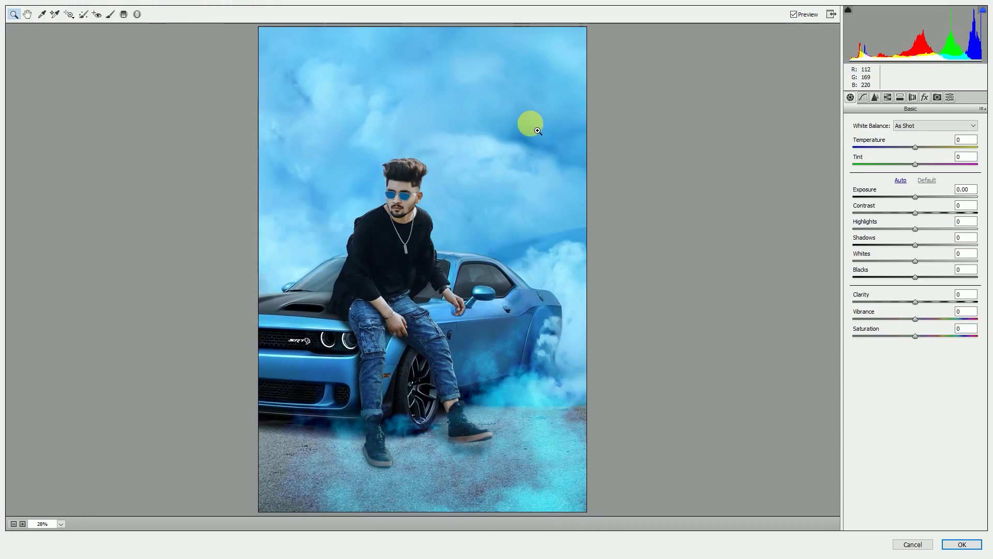
{"action": "left_click_drag", "start_coordinate": [915, 197], "coordinate": [909, 233]}
{"action": "left_click_drag", "start_coordinate": [915, 244], "coordinate": [920, 304]}
{"action": "mouse_move", "coordinate": [915, 319]}
{"action": "left_mouse_down"}
{"action": "mouse_move", "coordinate": [969, 321]}
{"action": "mouse_move", "coordinate": [918, 320]}
{"action": "left_mouse_up"}
{"action": "left_click_drag", "start_coordinate": [915, 147], "coordinate": [911, 169]}
Step: Shift the aqua and blue hues toward teal, raise the aquas' saturation and brighten the oranges' luminance
{"action": "left_click", "coordinate": [886, 98]}
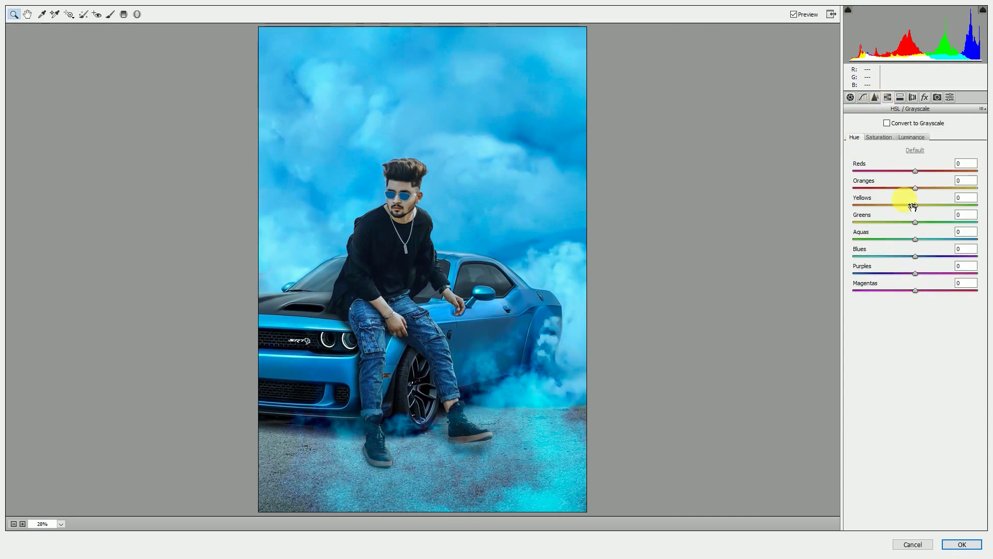
{"action": "mouse_move", "coordinate": [917, 239]}
{"action": "left_mouse_down"}
{"action": "mouse_move", "coordinate": [943, 234]}
{"action": "mouse_move", "coordinate": [910, 238]}
{"action": "left_mouse_up"}
{"action": "mouse_move", "coordinate": [916, 256]}
{"action": "left_mouse_down"}
{"action": "mouse_move", "coordinate": [860, 252]}
{"action": "mouse_move", "coordinate": [905, 264]}
{"action": "left_mouse_up"}
{"action": "left_click", "coordinate": [880, 138]}
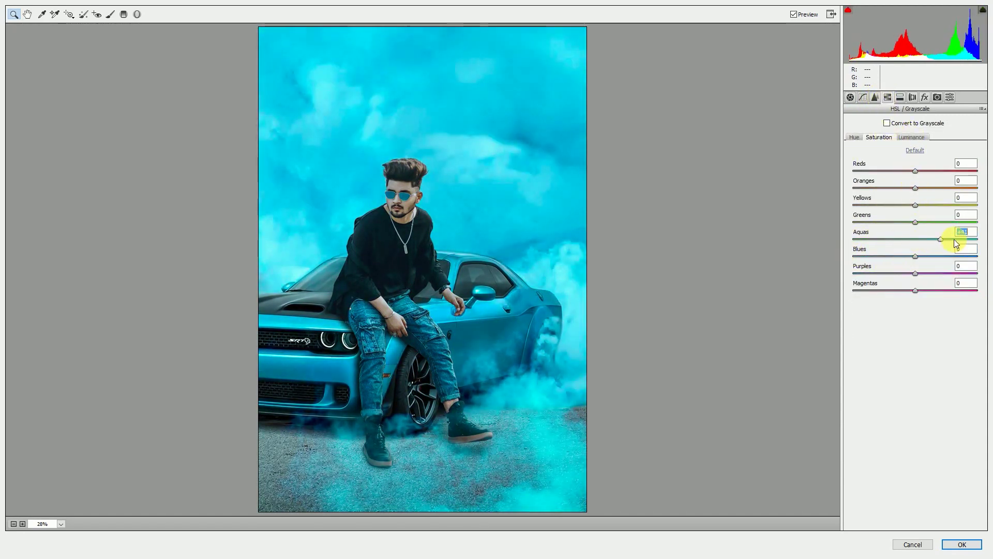
{"action": "left_click", "coordinate": [912, 137]}
{"action": "left_click", "coordinate": [917, 189]}
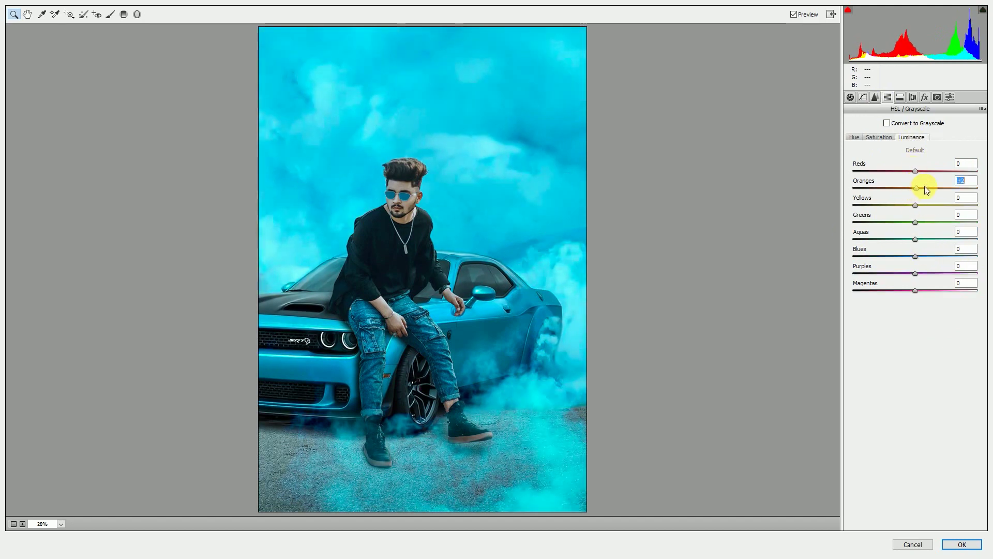
Step: Split-tone the highlights with hue 87 at a very low saturation
{"action": "left_click", "coordinate": [900, 97]}
{"action": "left_click", "coordinate": [864, 139]}
{"action": "mouse_move", "coordinate": [864, 139]}
{"action": "left_mouse_down"}
{"action": "mouse_move", "coordinate": [947, 138]}
{"action": "mouse_move", "coordinate": [881, 138]}
{"action": "mouse_move", "coordinate": [857, 156]}
{"action": "left_mouse_up"}
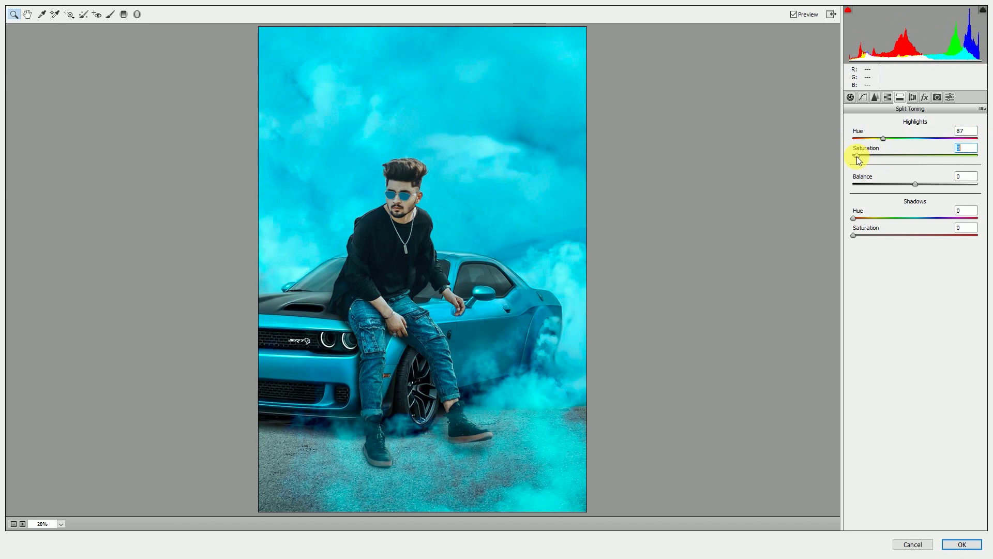
Step: Add light grain and a post-crop vignette with adjusted amount, roundness and feather, and apply the Camera Raw filter
{"action": "key", "text": "ctrl+alt+7"}
{"action": "left_click_drag", "start_coordinate": [388, 164], "coordinate": [466, 259]}
{"action": "mouse_move", "coordinate": [853, 141]}
{"action": "left_mouse_down"}
{"action": "mouse_move", "coordinate": [887, 141]}
{"action": "mouse_move", "coordinate": [869, 142]}
{"action": "left_mouse_up"}
{"action": "right_click", "coordinate": [668, 140]}
{"action": "left_click", "coordinate": [681, 271]}
{"action": "left_click_drag", "start_coordinate": [915, 231], "coordinate": [887, 248]}
{"action": "left_click_drag", "start_coordinate": [870, 231], "coordinate": [882, 232]}
{"action": "left_click_drag", "start_coordinate": [916, 265], "coordinate": [938, 265]}
{"action": "left_click_drag", "start_coordinate": [915, 282], "coordinate": [945, 282]}
{"action": "left_click_drag", "start_coordinate": [881, 231], "coordinate": [905, 231]}
{"action": "left_click_drag", "start_coordinate": [869, 141], "coordinate": [866, 141]}
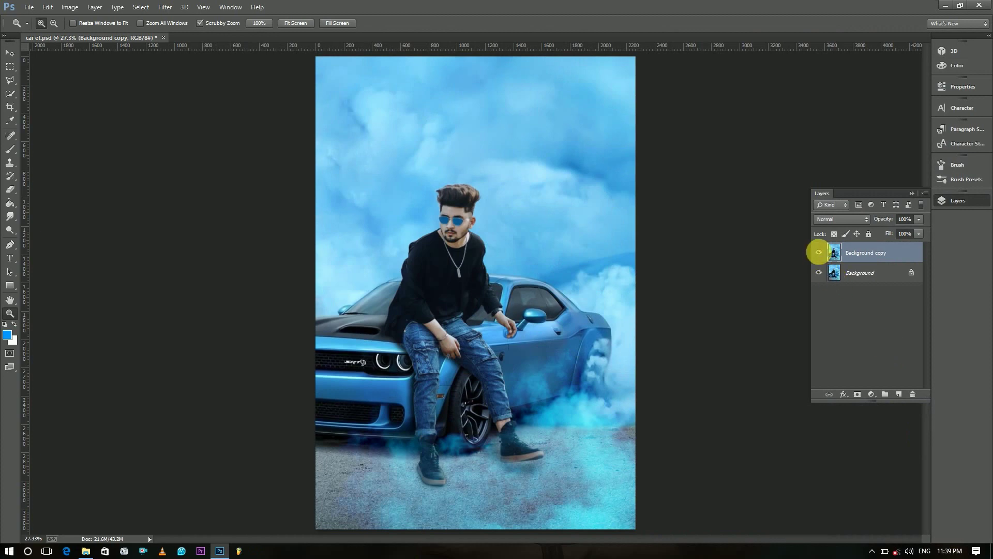
Step: Compare the graded copy with the original, then flatten the image and duplicate the Background layer
{"action": "left_click", "coordinate": [819, 252]}
{"action": "left_click", "coordinate": [819, 252]}
{"action": "left_click", "coordinate": [819, 252]}
{"action": "left_click", "coordinate": [819, 252]}
{"action": "right_click", "coordinate": [900, 252]}
{"action": "left_click", "coordinate": [823, 381]}
{"action": "left_click_drag", "start_coordinate": [874, 258], "coordinate": [898, 394]}
Step: Smooth the skin on the man's forehead, cheeks and face with the Mixer Brush at 50 and 35 px
{"action": "left_click_drag", "start_coordinate": [449, 209], "coordinate": [517, 253]}
{"action": "right_click", "coordinate": [9, 149]}
{"action": "left_click", "coordinate": [57, 179]}
{"action": "left_click", "coordinate": [51, 23]}
{"action": "left_click", "coordinate": [440, 227]}
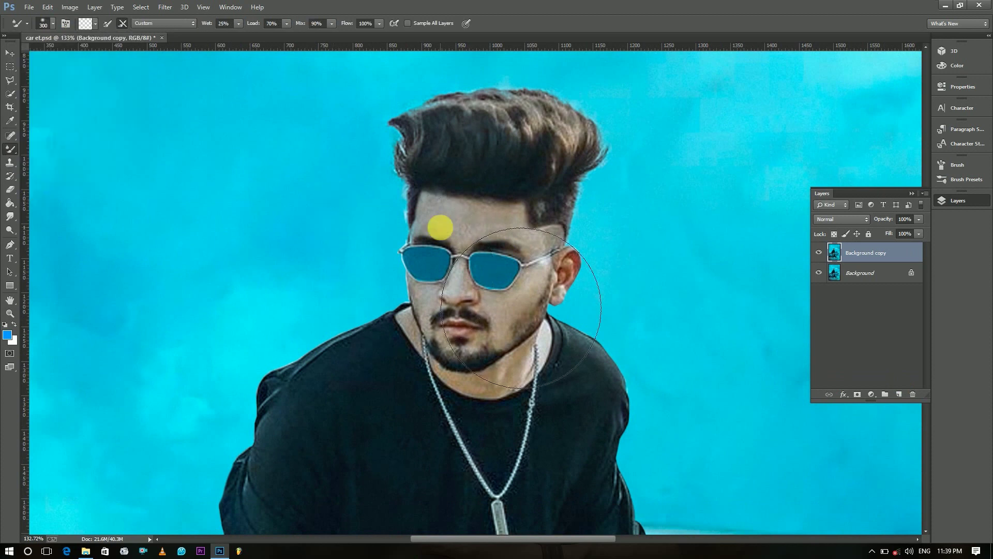
{"action": "mouse_move", "coordinate": [454, 240]}
{"action": "left_mouse_down"}
{"action": "mouse_move", "coordinate": [521, 236]}
{"action": "mouse_move", "coordinate": [442, 221]}
{"action": "left_mouse_up"}
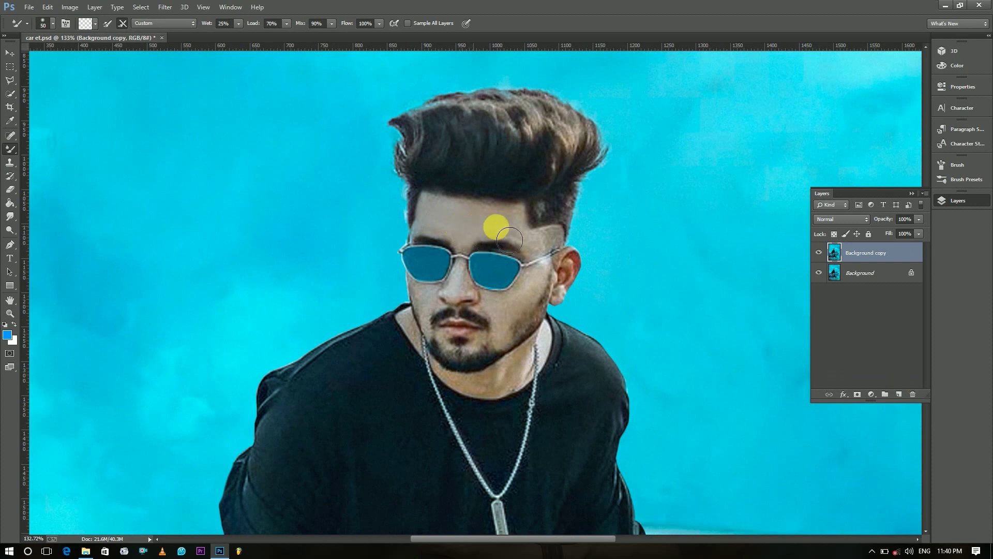
{"action": "left_click_drag", "start_coordinate": [549, 257], "coordinate": [537, 303]}
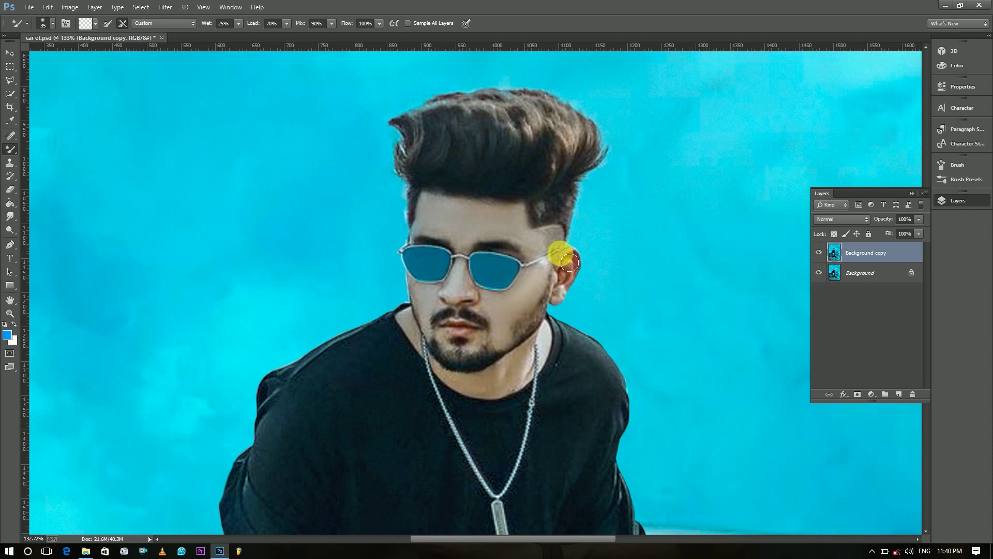
{"action": "left_click", "coordinate": [509, 280]}
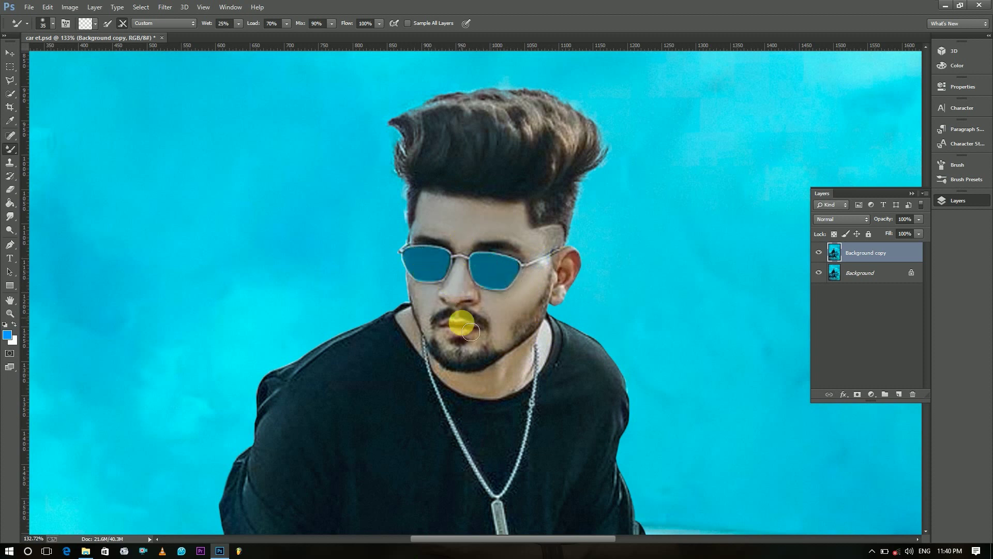
{"action": "key", "text": "z"}
{"action": "key", "text": "ctrl+0"}
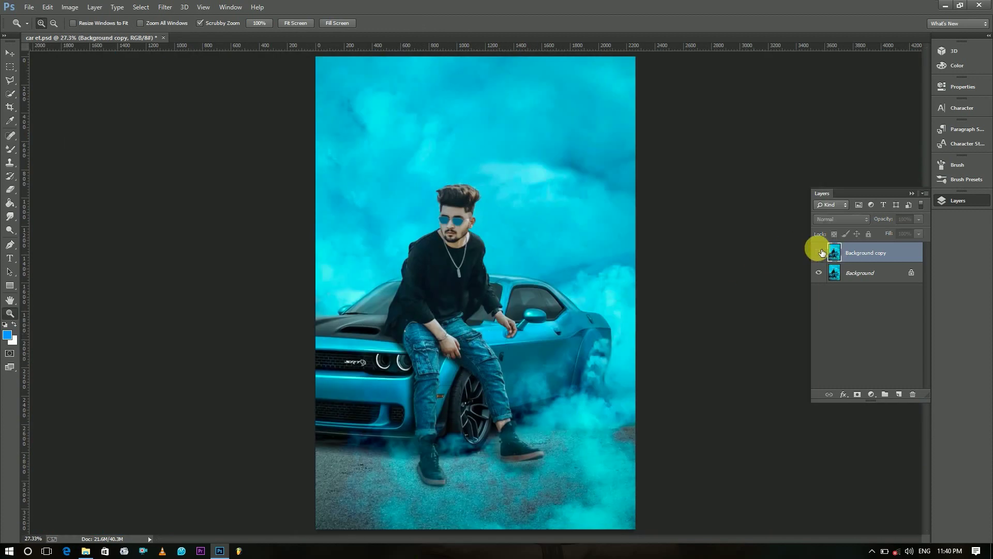
Step: Flatten the retouched image and make a fresh duplicate of the Background layer
{"action": "right_click", "coordinate": [894, 253]}
{"action": "left_click", "coordinate": [791, 380]}
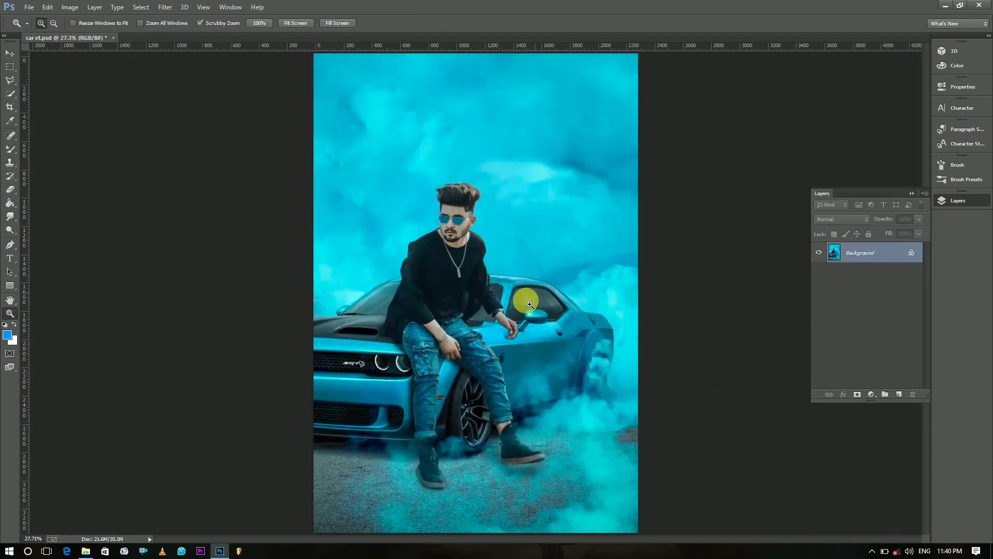
{"action": "left_click_drag", "start_coordinate": [524, 299], "coordinate": [516, 295]}
{"action": "left_click_drag", "start_coordinate": [879, 253], "coordinate": [905, 399]}
Step: Draw a Camera Raw radial filter around the man and strongly lower the exposure outside it
{"action": "left_click", "coordinate": [165, 7]}
{"action": "left_click", "coordinate": [173, 67]}
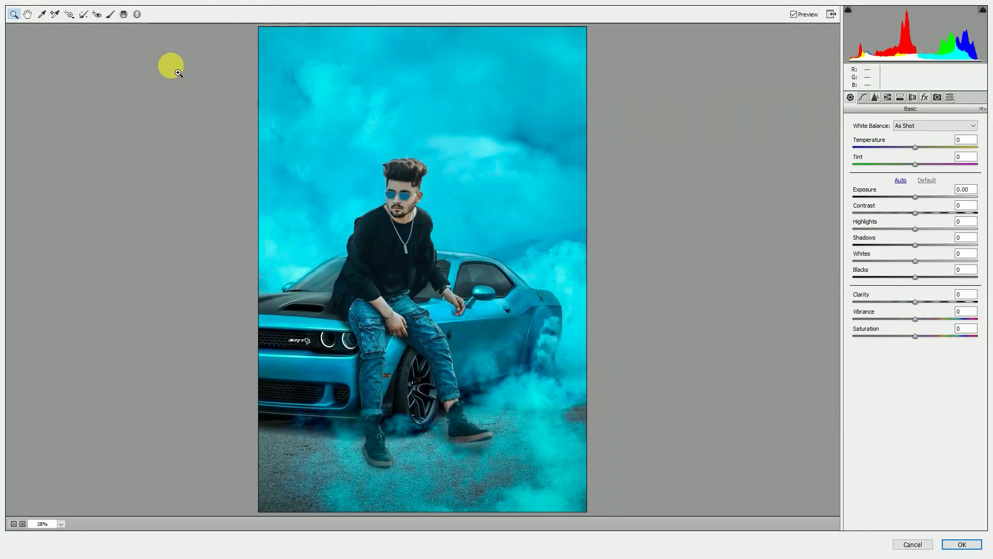
{"action": "key", "text": "j"}
{"action": "mouse_move", "coordinate": [399, 220]}
{"action": "left_mouse_down"}
{"action": "mouse_move", "coordinate": [452, 331]}
{"action": "mouse_move", "coordinate": [405, 260]}
{"action": "left_mouse_up"}
{"action": "left_click_drag", "start_coordinate": [903, 175], "coordinate": [876, 174]}
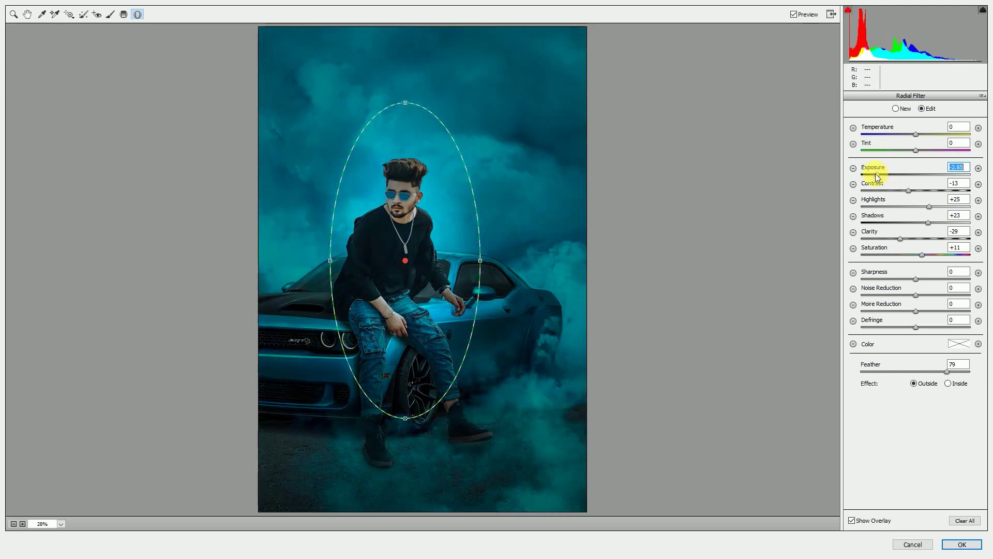
Step: Enlarge and recentre the radial filter around the man's whole figure, soften its exposure darkening and apply the filter
{"action": "left_click_drag", "start_coordinate": [412, 422], "coordinate": [415, 460]}
{"action": "left_click_drag", "start_coordinate": [484, 261], "coordinate": [516, 262]}
{"action": "left_click_drag", "start_coordinate": [404, 260], "coordinate": [407, 285]}
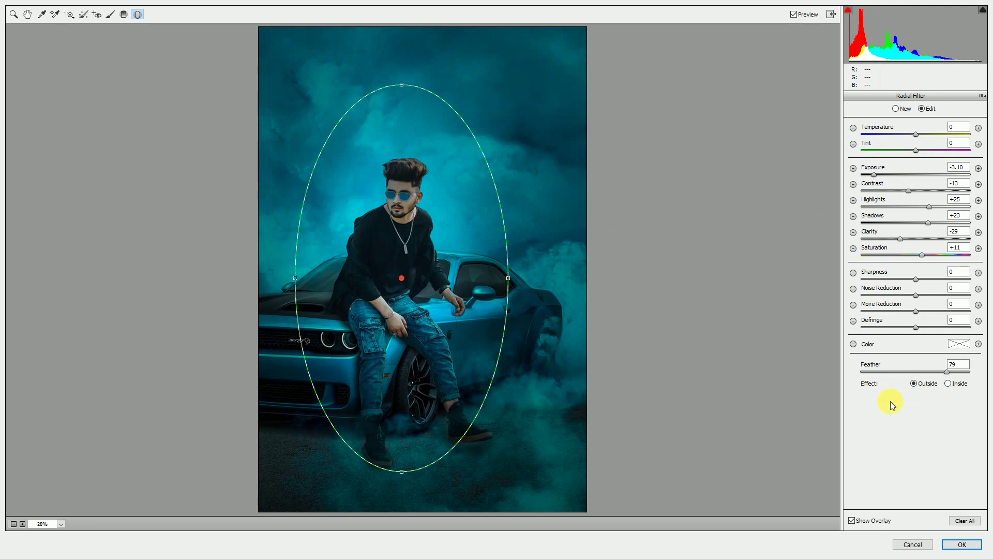
{"action": "mouse_move", "coordinate": [867, 178]}
{"action": "left_mouse_down"}
{"action": "mouse_move", "coordinate": [852, 175]}
{"action": "mouse_move", "coordinate": [923, 179]}
{"action": "mouse_move", "coordinate": [872, 185]}
{"action": "mouse_move", "coordinate": [885, 179]}
{"action": "left_mouse_up"}
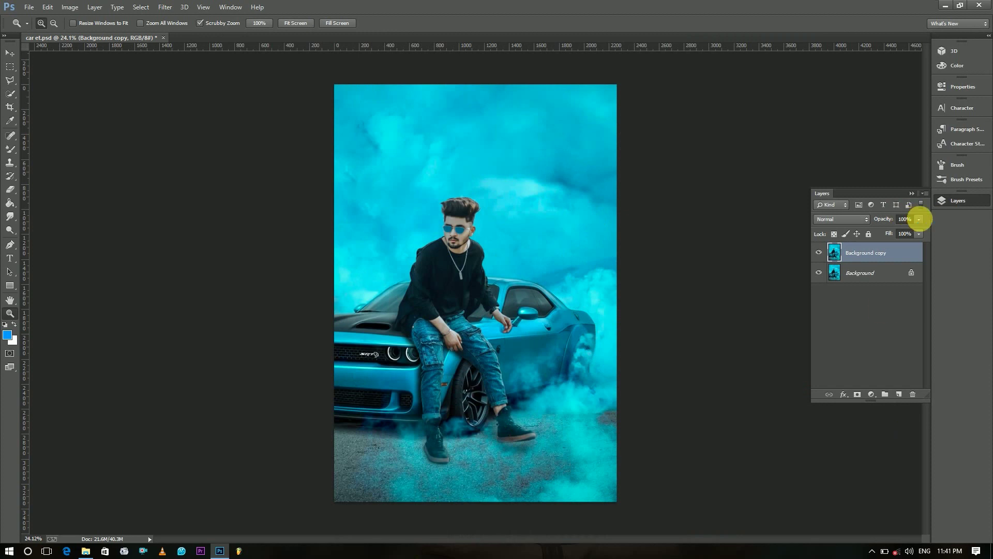
Step: Lower the opacity of the darkened copy layer and toggle its visibility to compare the result
{"action": "left_click_drag", "start_coordinate": [919, 219], "coordinate": [876, 234]}
{"action": "left_click", "coordinate": [819, 252]}
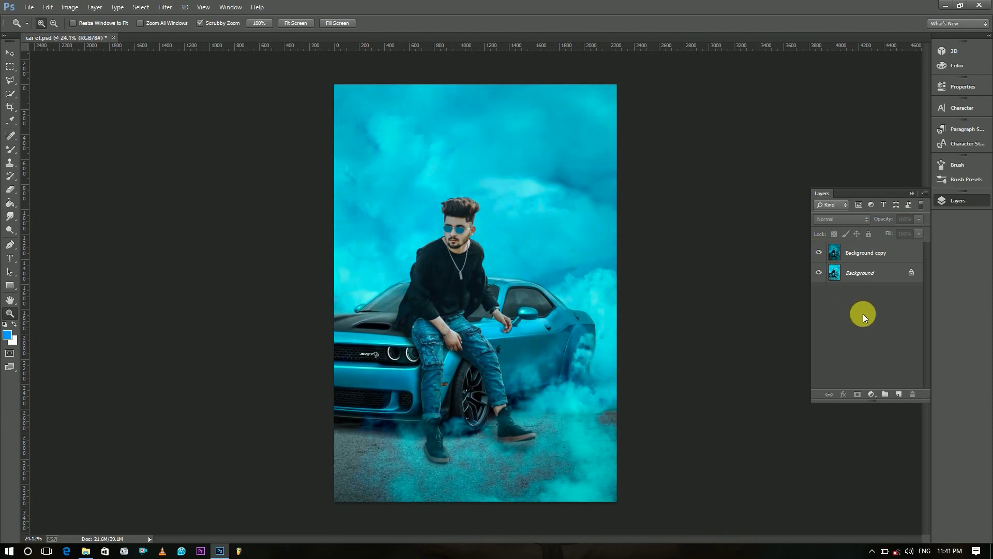
{"action": "left_click", "coordinate": [516, 268]}
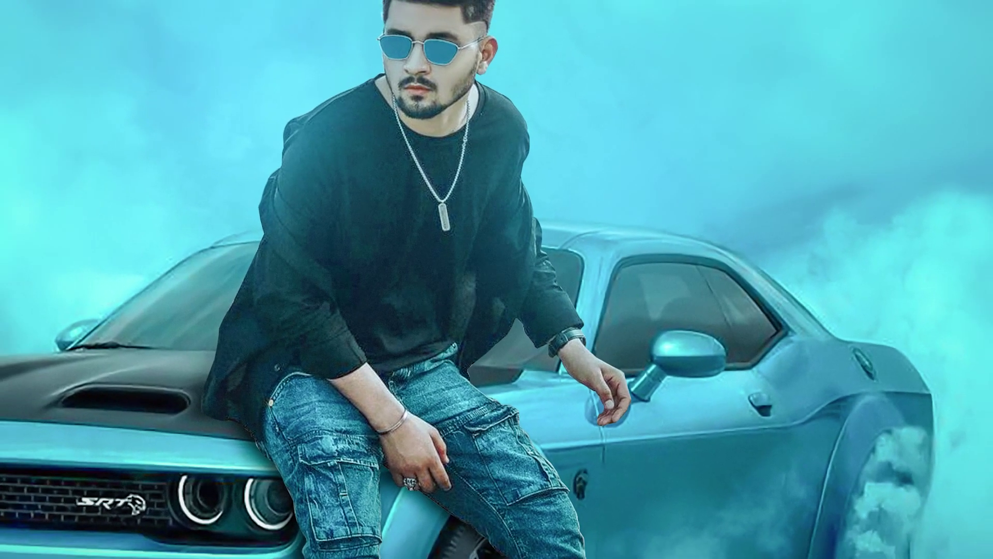